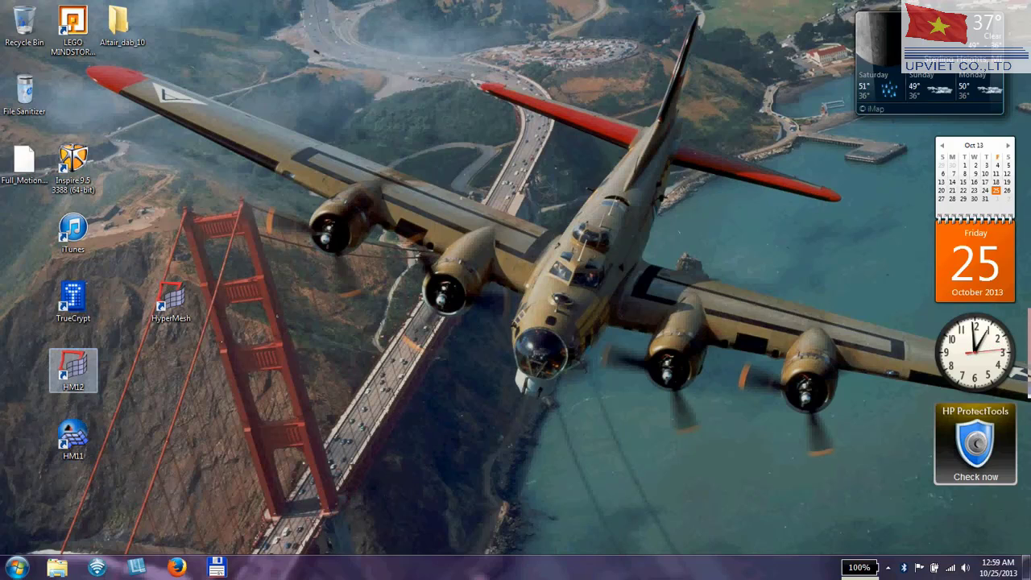
Step: Launch HM12 from the desktop and set the user profile's application to HyperMesh and back to BasicFEA
{"action": "left_click", "coordinate": [73, 369]}
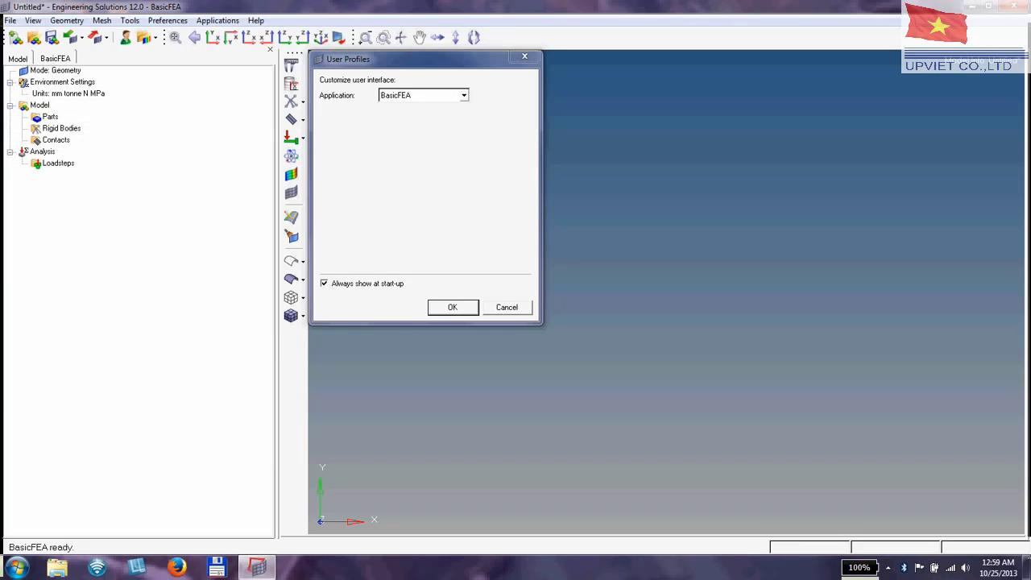
{"action": "left_click", "coordinate": [464, 95]}
{"action": "left_click", "coordinate": [399, 108]}
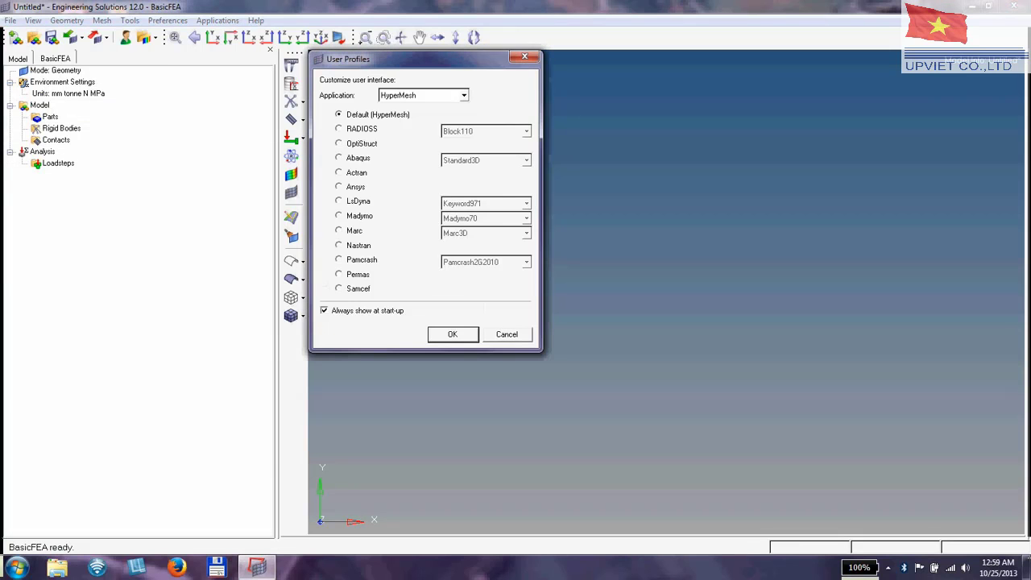
{"action": "left_click", "coordinate": [464, 95]}
{"action": "left_click", "coordinate": [395, 135]}
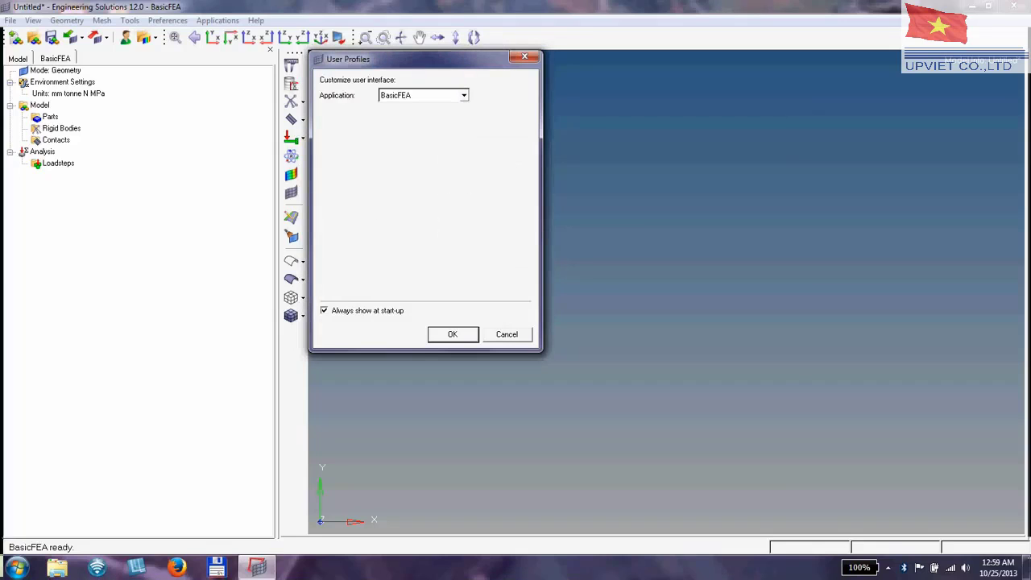
{"action": "key", "text": "Return"}
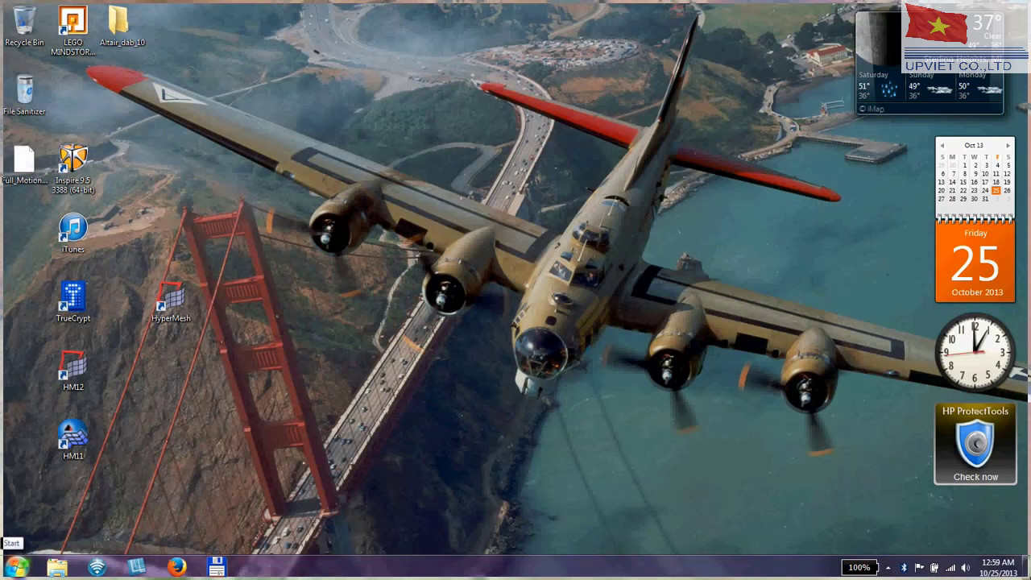
Step: Launch BasicFEA from the Altair HyperWorks 12.0 (64-bit) program group and accept the BasicFEA user profile
{"action": "left_click", "coordinate": [16, 567]}
{"action": "left_click", "coordinate": [54, 510]}
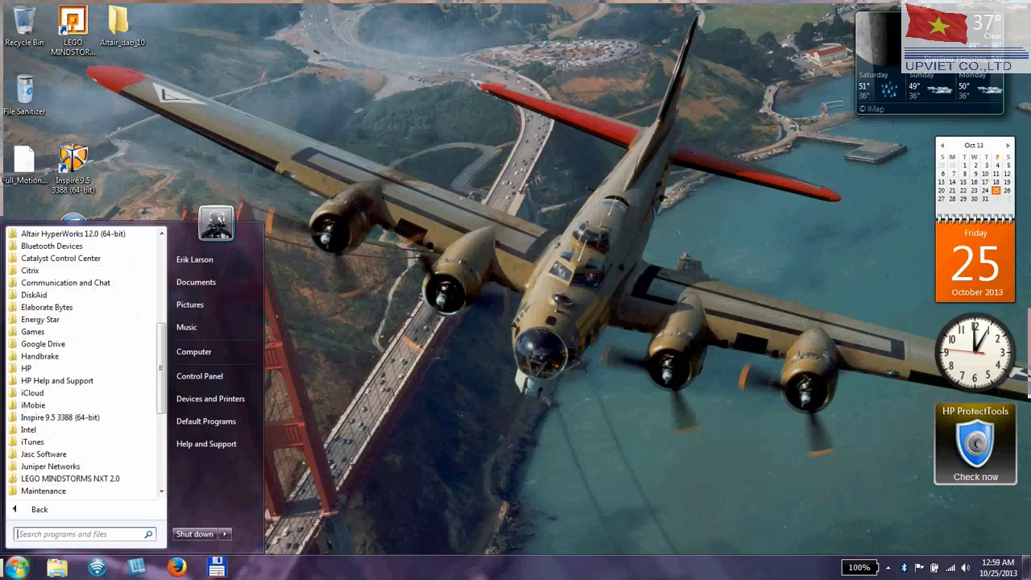
{"action": "left_click", "coordinate": [74, 233]}
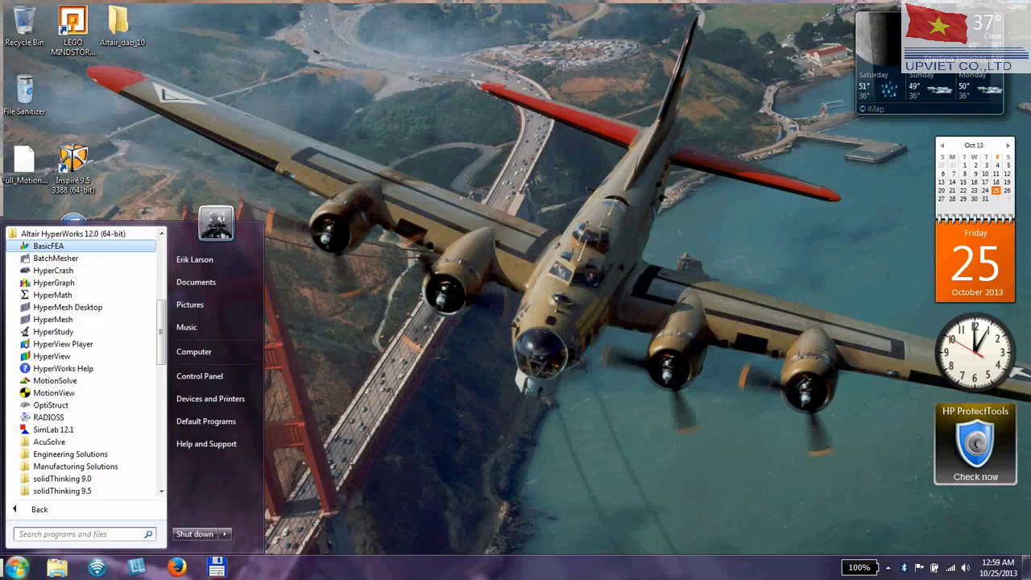
{"action": "key", "text": "Return"}
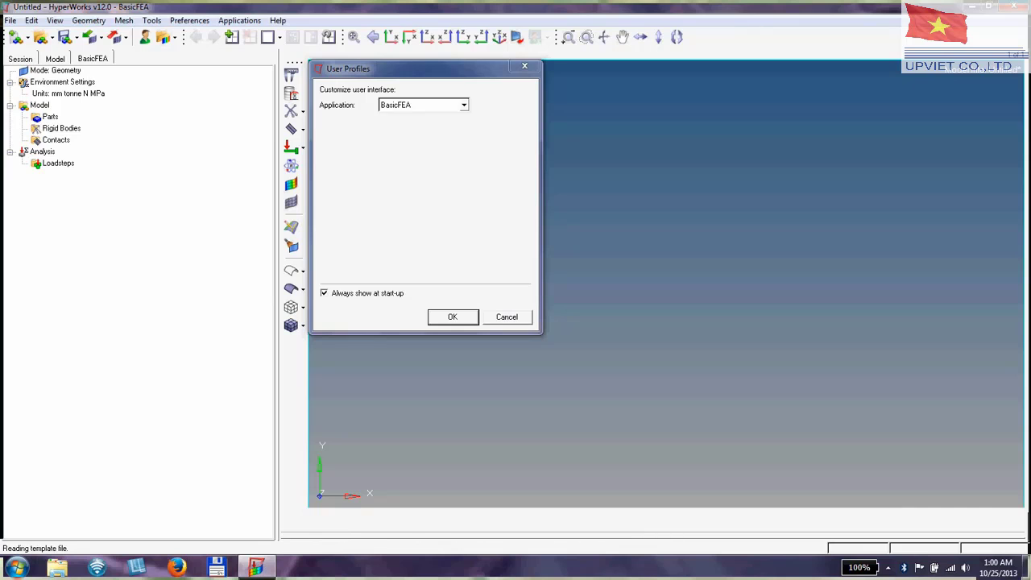
{"action": "key", "text": "Return"}
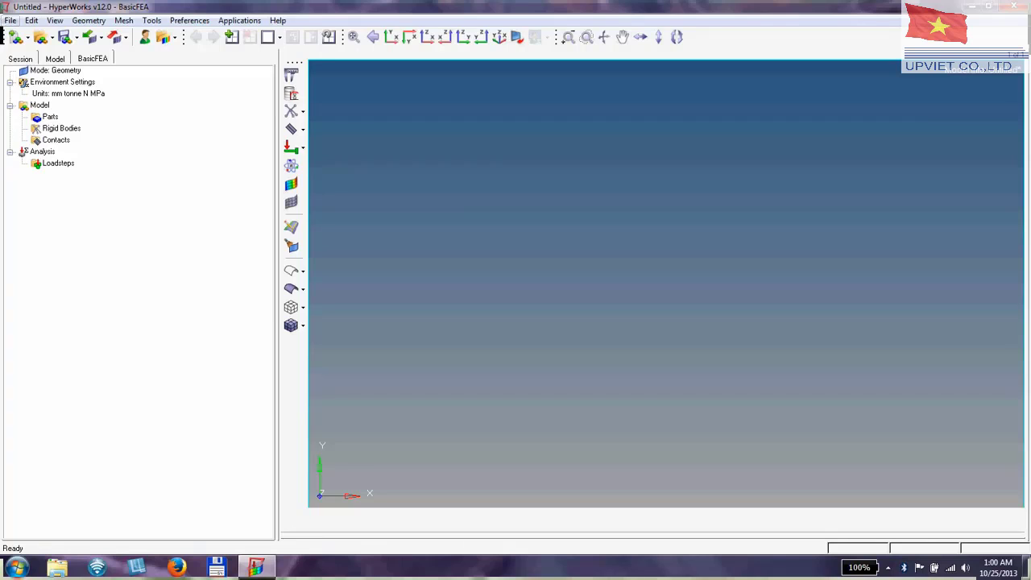
Step: Open the model Full_Motion_TV_Mount_Iter2_Partly_Open.hm from the Desktop, discarding the current window's model data
{"action": "left_click", "coordinate": [10, 20]}
{"action": "mouse_move", "coordinate": [33, 55]}
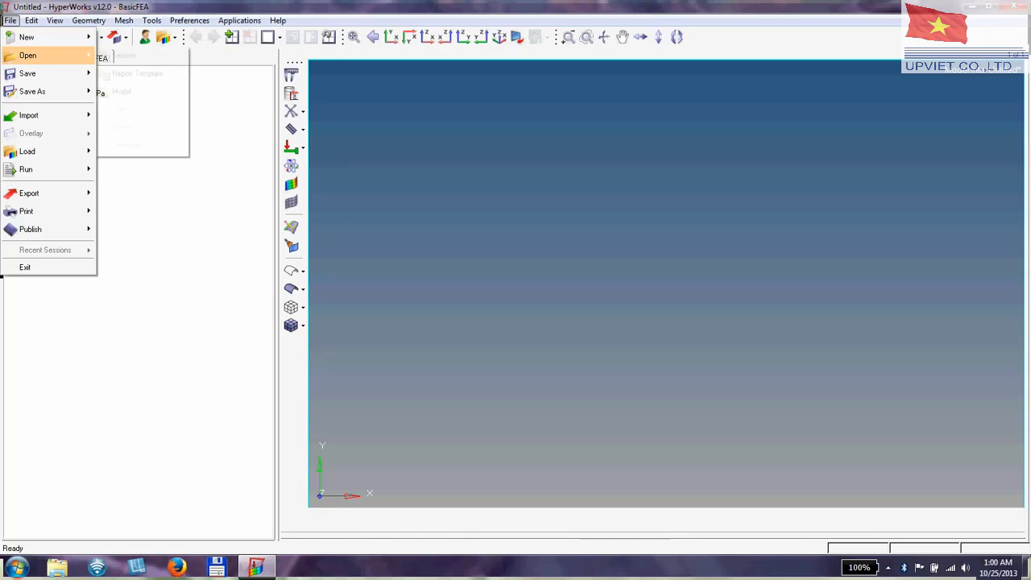
{"action": "left_click", "coordinate": [121, 91]}
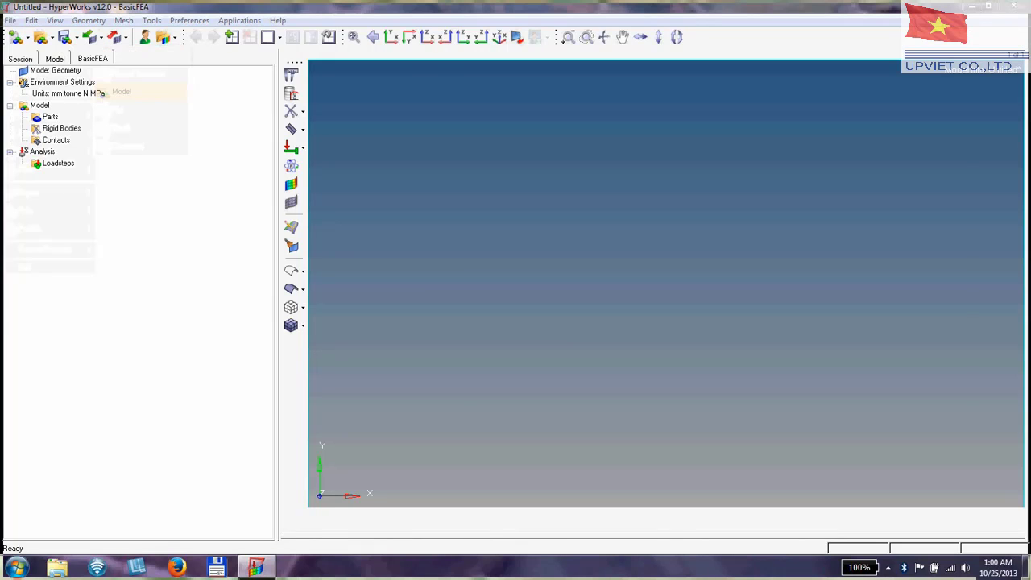
{"action": "left_click", "coordinate": [492, 234]}
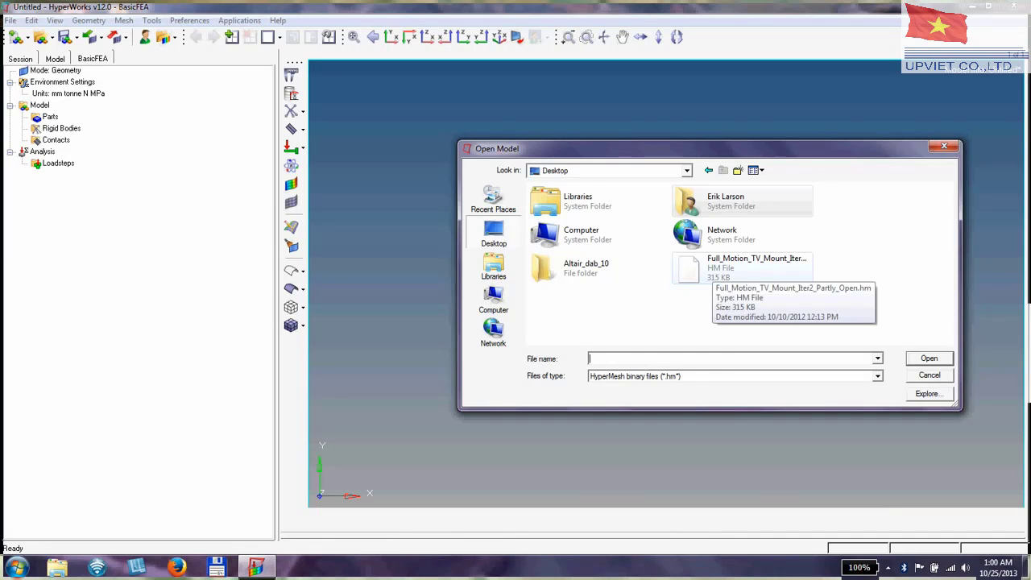
{"action": "double_click", "coordinate": [701, 270]}
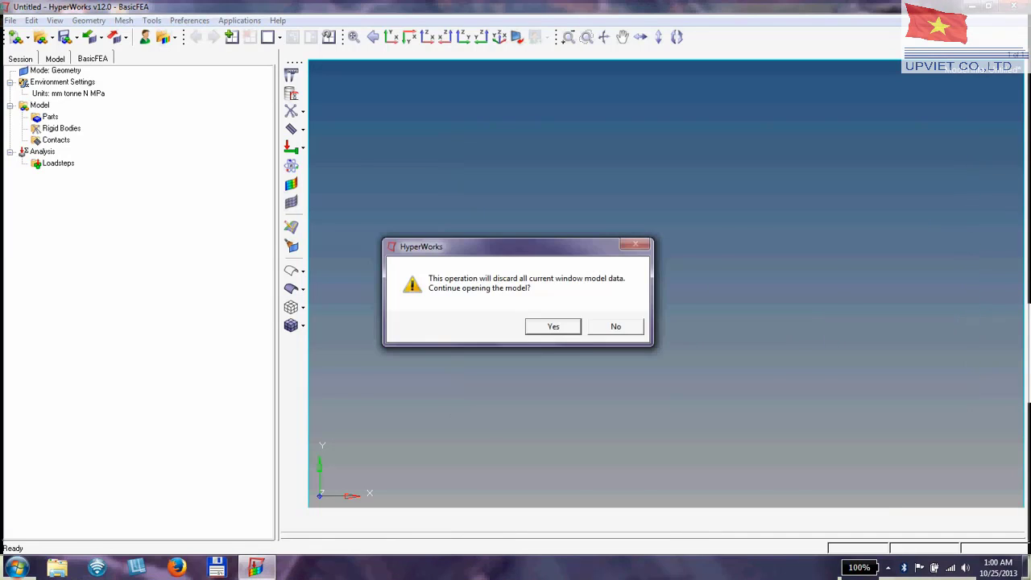
{"action": "key", "text": "Return"}
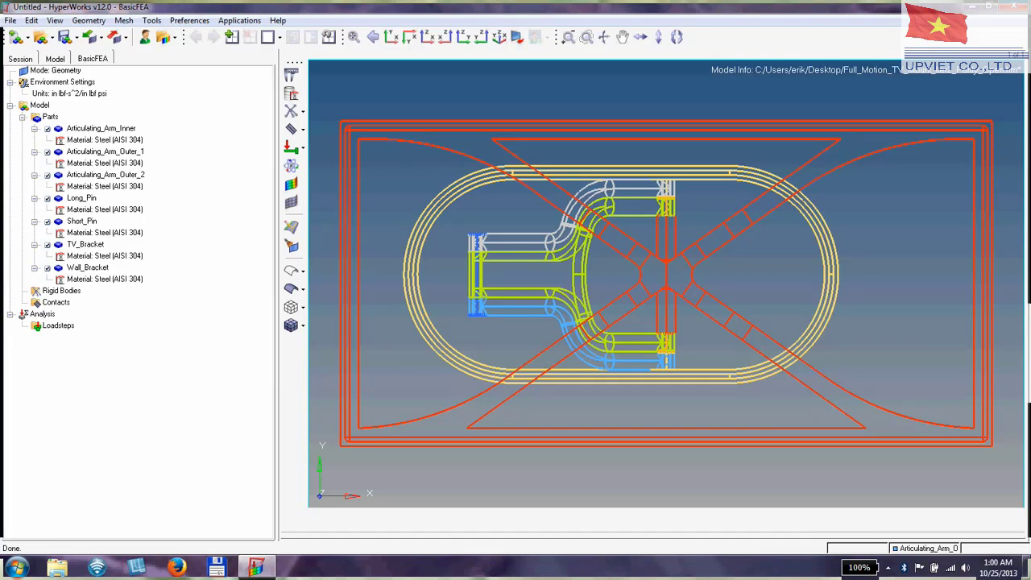
Step: Display the TV mount geometry as shaded surfaces with edges
{"action": "mouse_move", "coordinate": [666, 282]}
{"action": "left_mouse_down", "text": "ctrl"}
{"action": "mouse_move", "coordinate": [632, 209]}
{"action": "mouse_move", "coordinate": [652, 221]}
{"action": "mouse_move", "coordinate": [644, 229]}
{"action": "left_mouse_up", "text": "ctrl"}
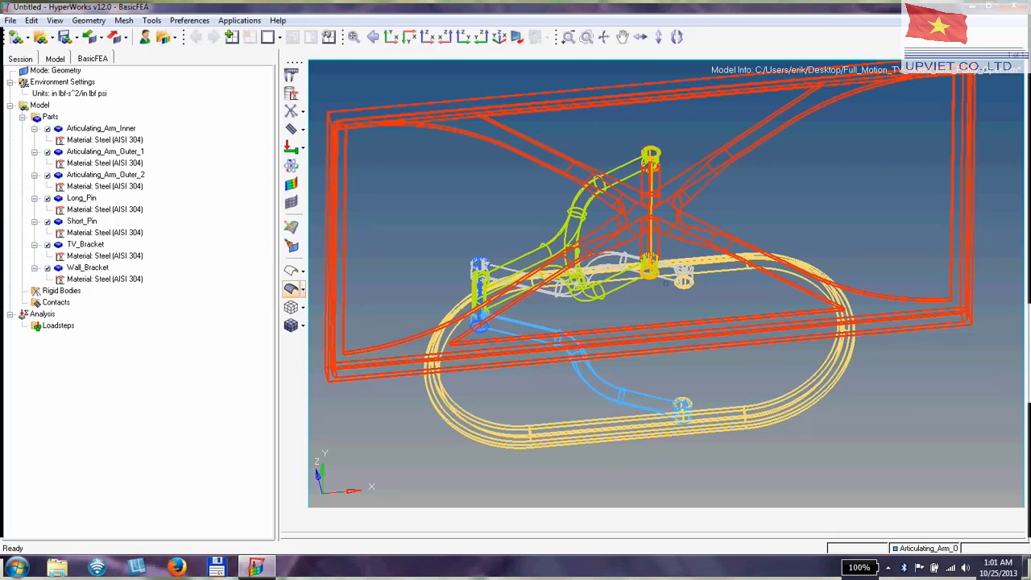
{"action": "left_click", "coordinate": [291, 289]}
{"action": "left_click", "coordinate": [292, 289]}
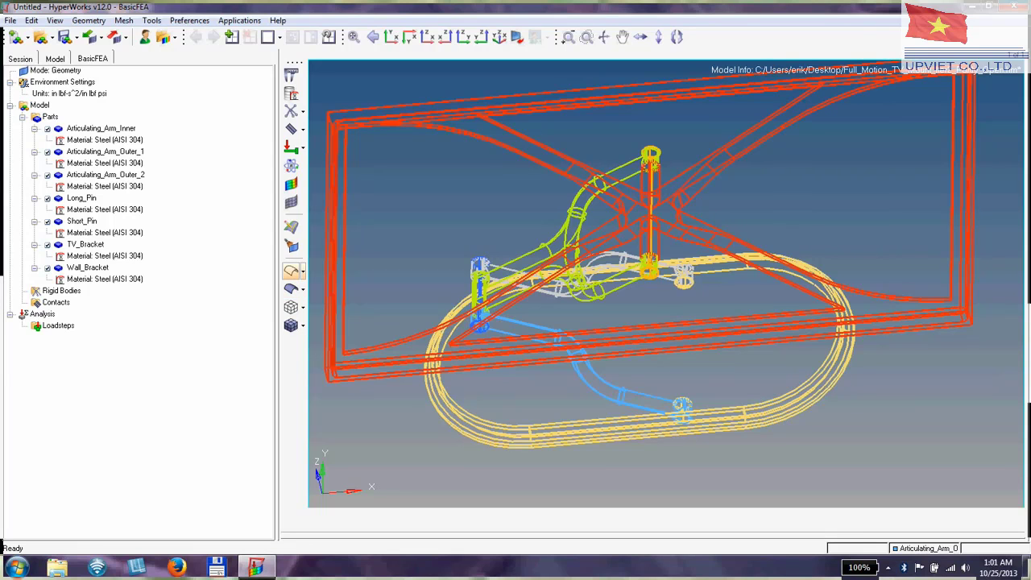
{"action": "left_click", "coordinate": [292, 288]}
{"action": "left_click_drag", "start_coordinate": [645, 265], "coordinate": [683, 233], "text": "ctrl"}
{"action": "scroll", "coordinate": [666, 283], "scroll_direction": "down", "scroll_amount": 2, "text": "ctrl"}
{"action": "mouse_move", "coordinate": [644, 282]}
{"action": "left_mouse_down", "text": "ctrl"}
{"action": "mouse_move", "coordinate": [675, 244]}
{"action": "mouse_move", "coordinate": [678, 281]}
{"action": "left_mouse_up", "text": "ctrl"}
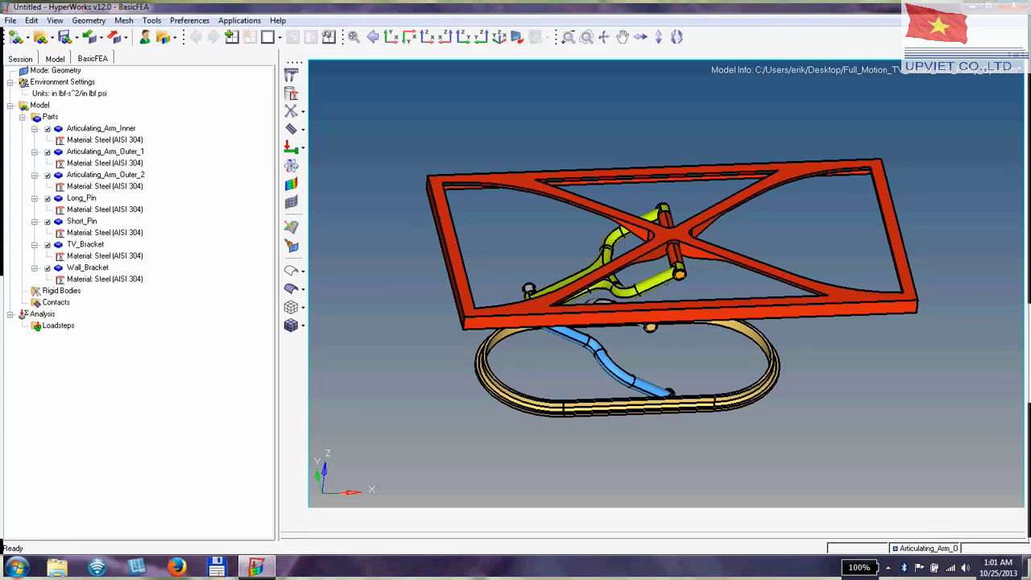
Step: View the TV mount in Mesh mode and return the model to Geometry mode
{"action": "right_click", "coordinate": [66, 71]}
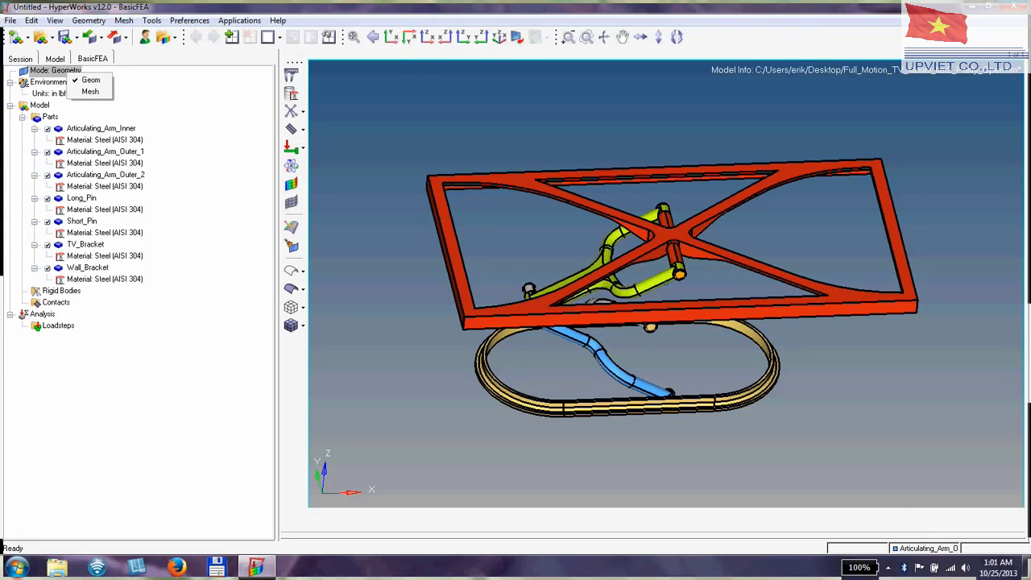
{"action": "left_click", "coordinate": [89, 91]}
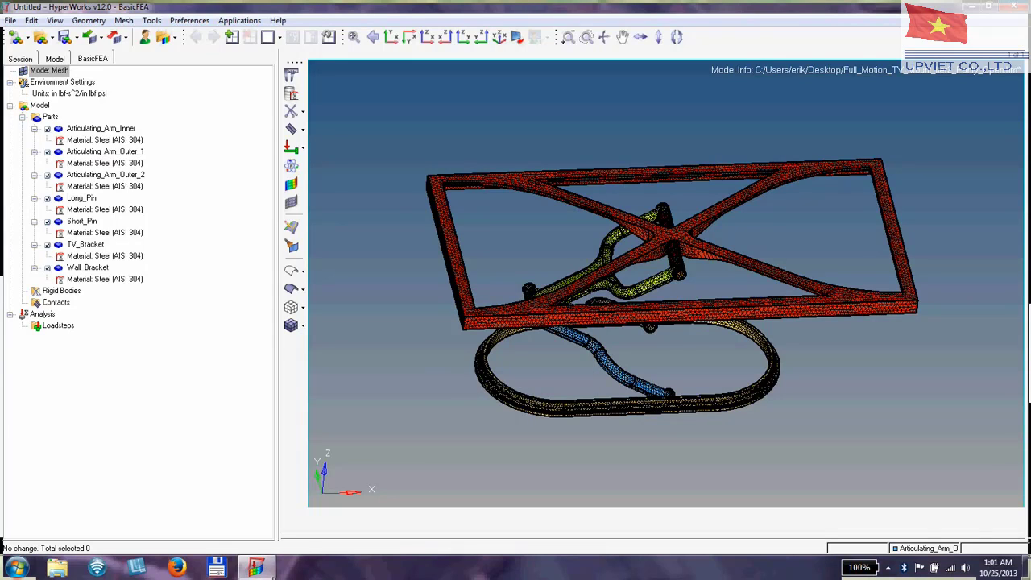
{"action": "left_click", "coordinate": [50, 70]}
{"action": "left_click", "coordinate": [60, 80]}
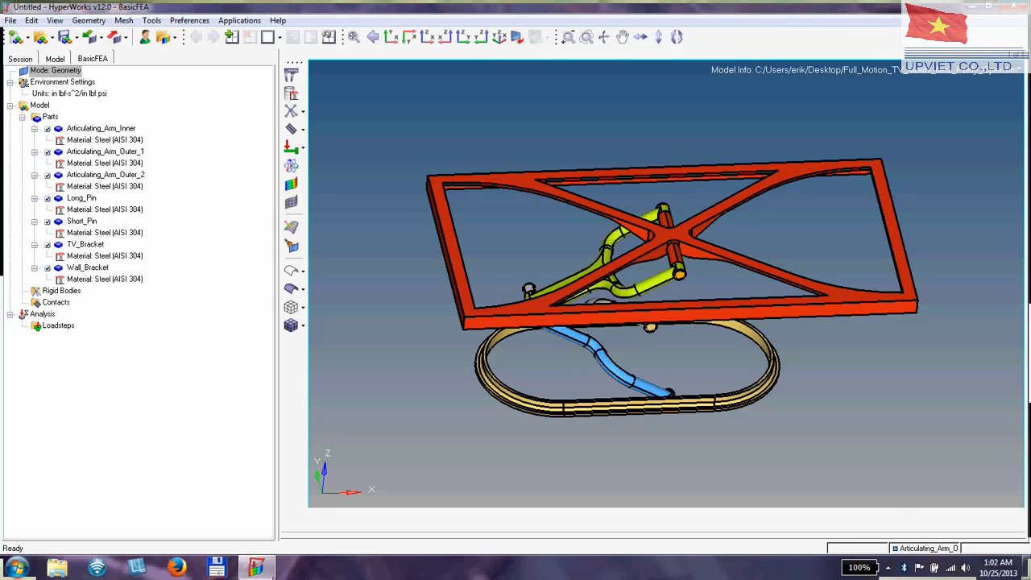
Step: Review the available unit systems for the model and keep in lbf-s^2/in lbf psi
{"action": "right_click", "coordinate": [80, 96]}
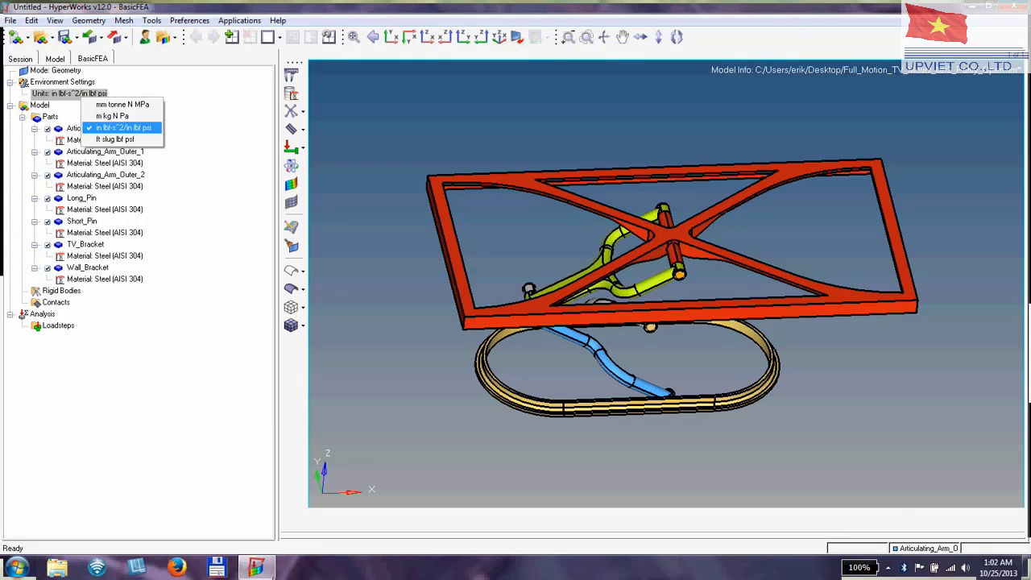
{"action": "key", "text": "Return"}
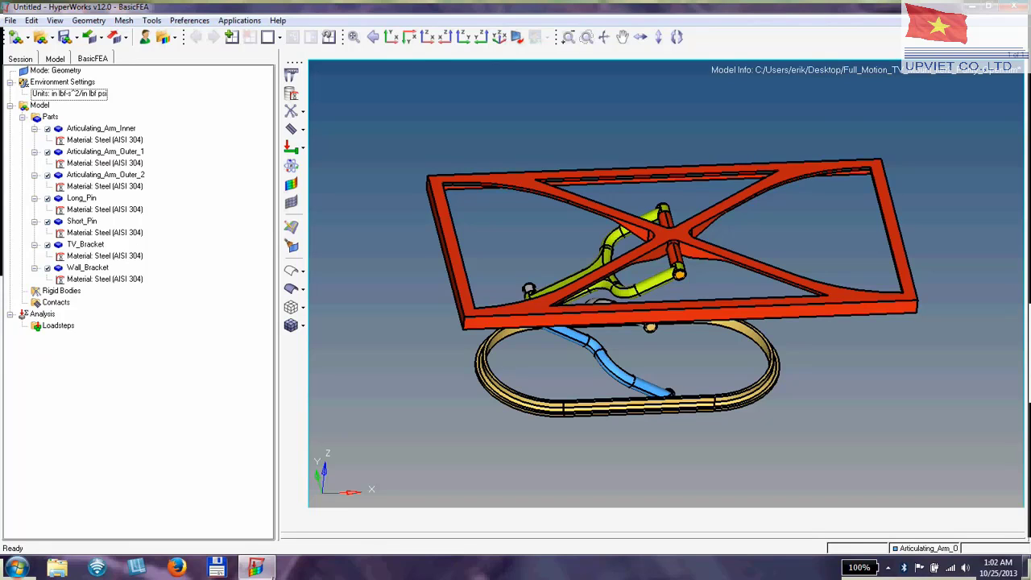
{"action": "right_click", "coordinate": [101, 95]}
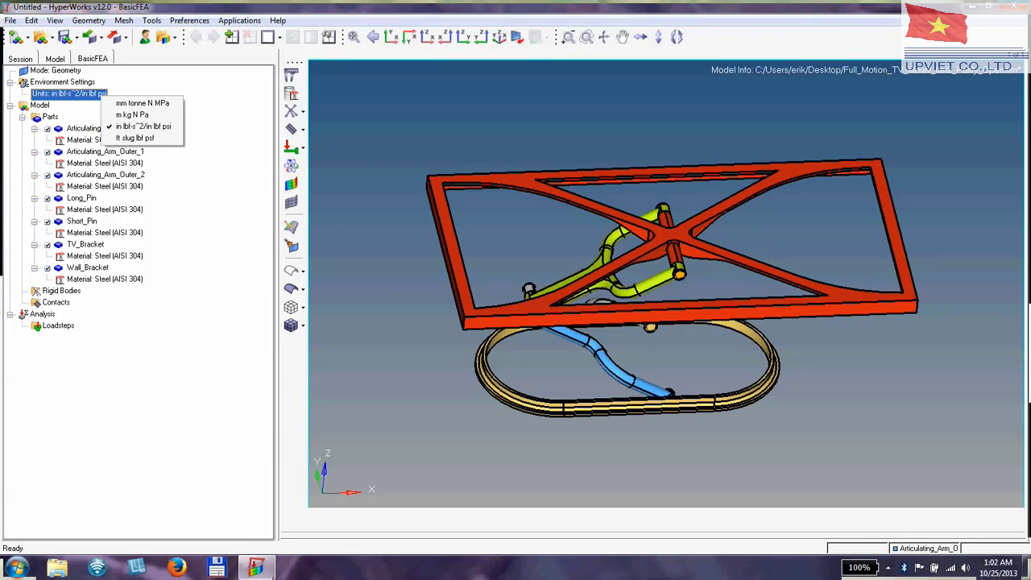
{"action": "left_click", "coordinate": [214, 133]}
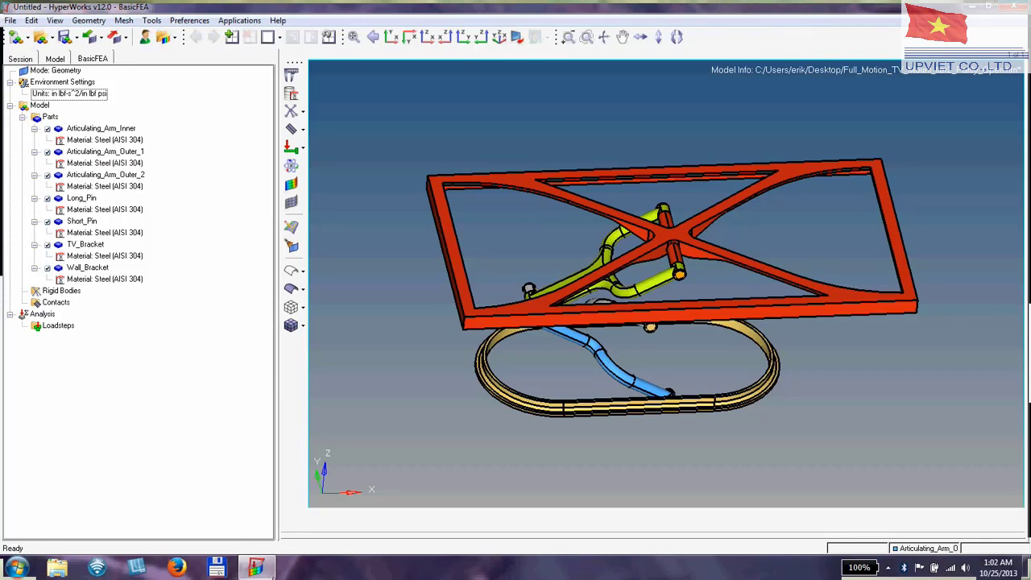
Step: Add a custom material to My Materials in the material database and rename it with the owner's first name followed by "Material"
{"action": "right_click", "coordinate": [114, 140]}
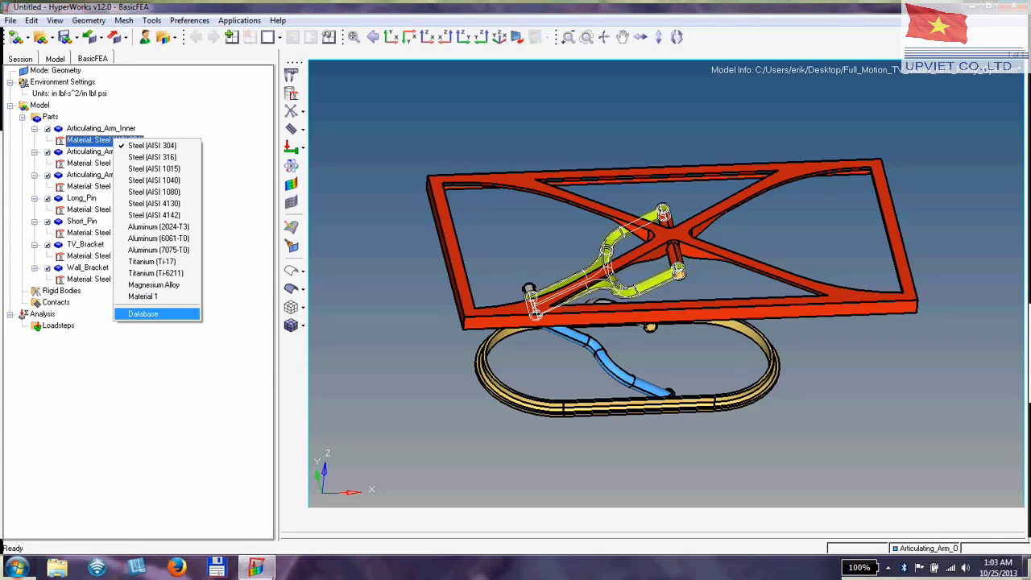
{"action": "left_click", "coordinate": [143, 313]}
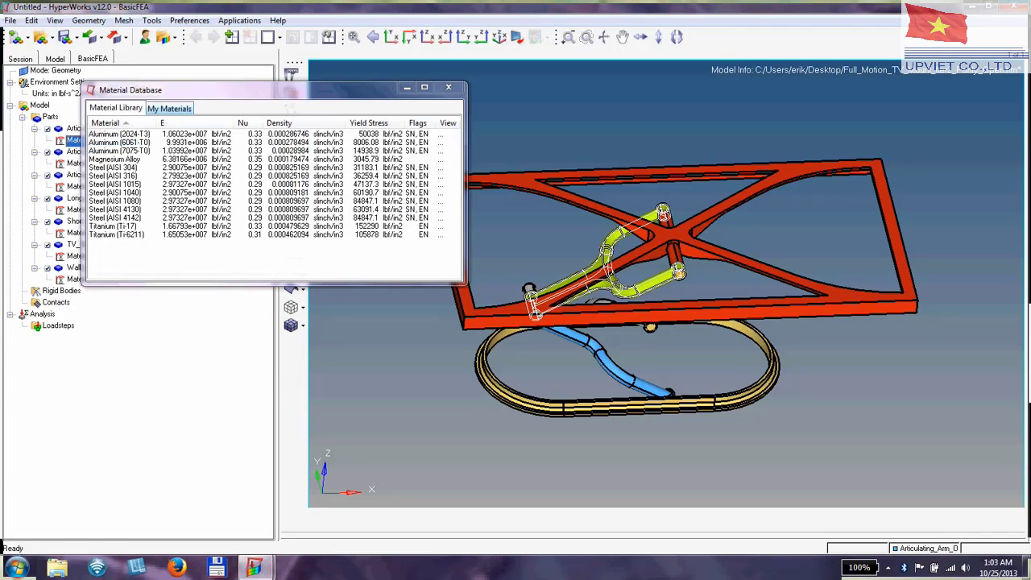
{"action": "left_click", "coordinate": [169, 108]}
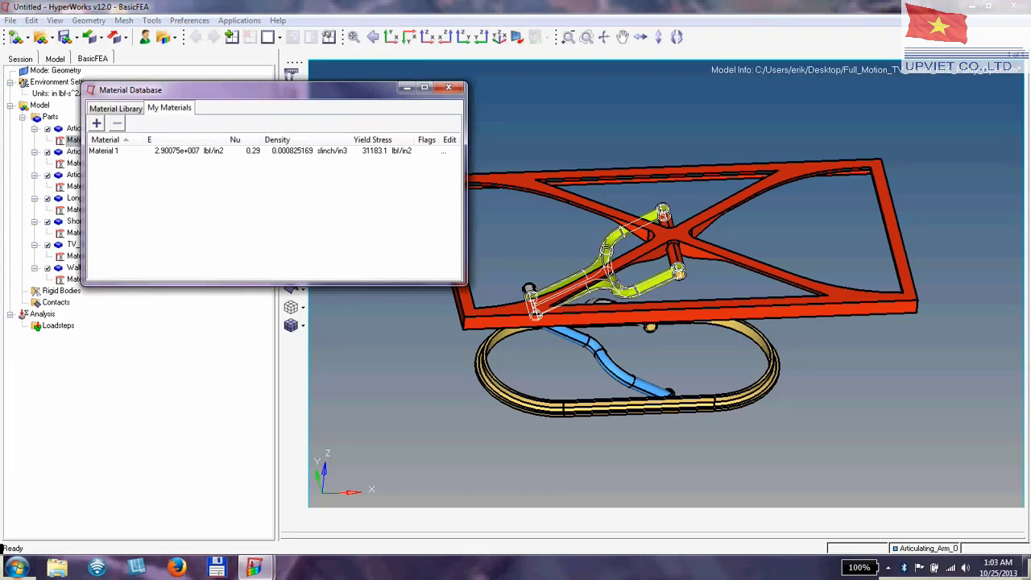
{"action": "left_click", "coordinate": [97, 123]}
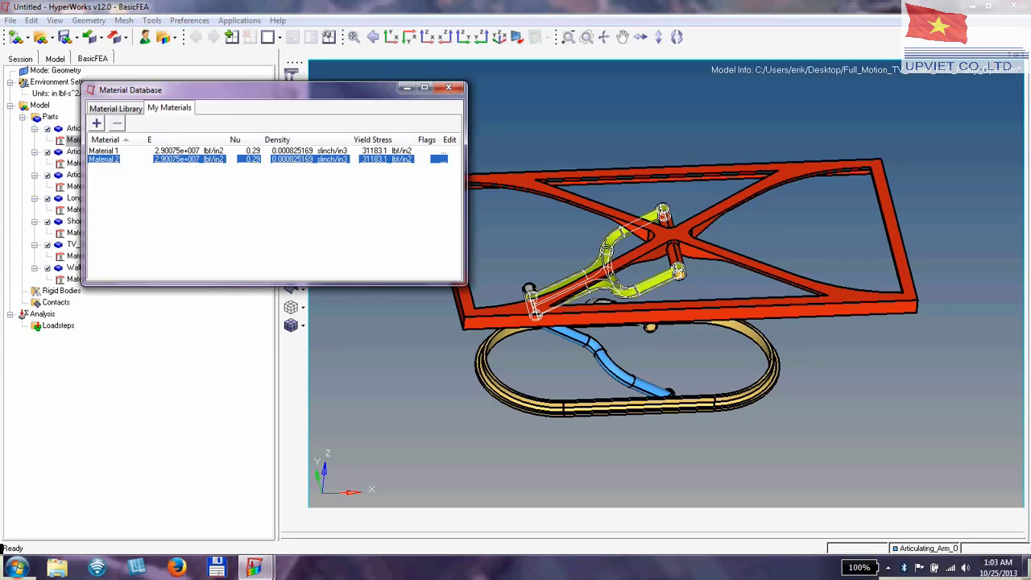
{"action": "double_click", "coordinate": [201, 158]}
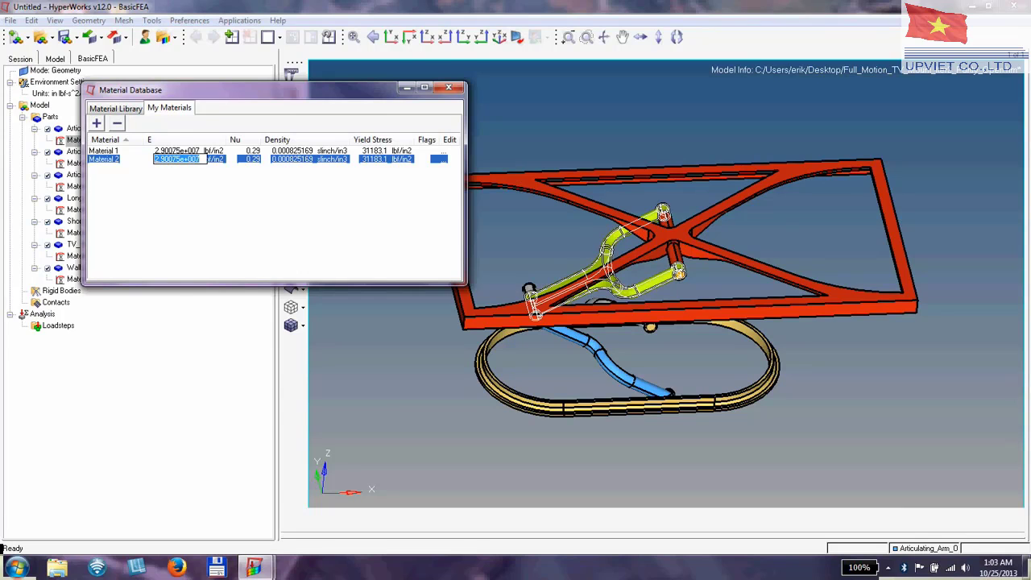
{"action": "left_click", "coordinate": [116, 160]}
{"action": "type", "text": "Er"}
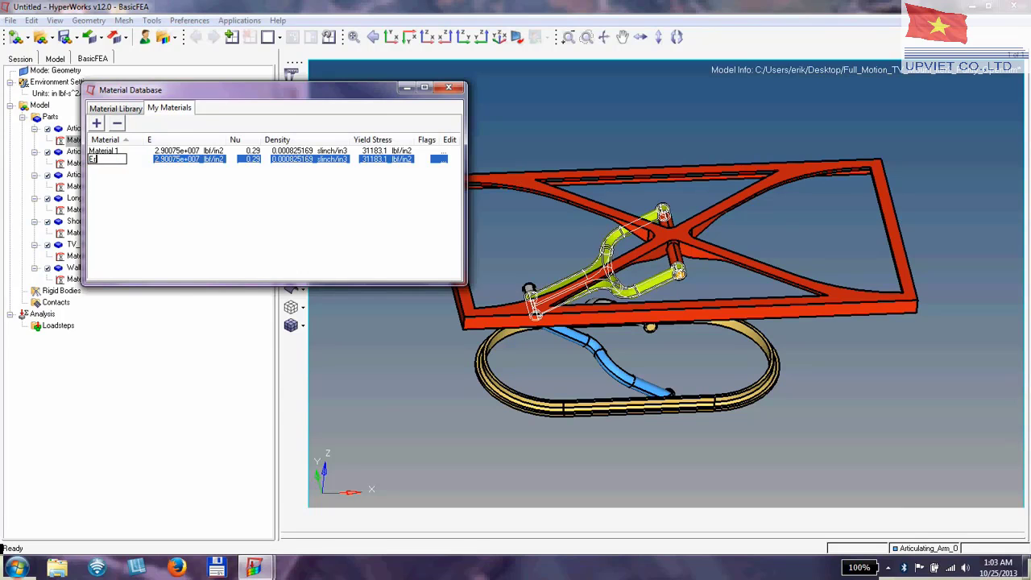
{"action": "type", "text": "iks Material"}
{"action": "key", "text": "Return"}
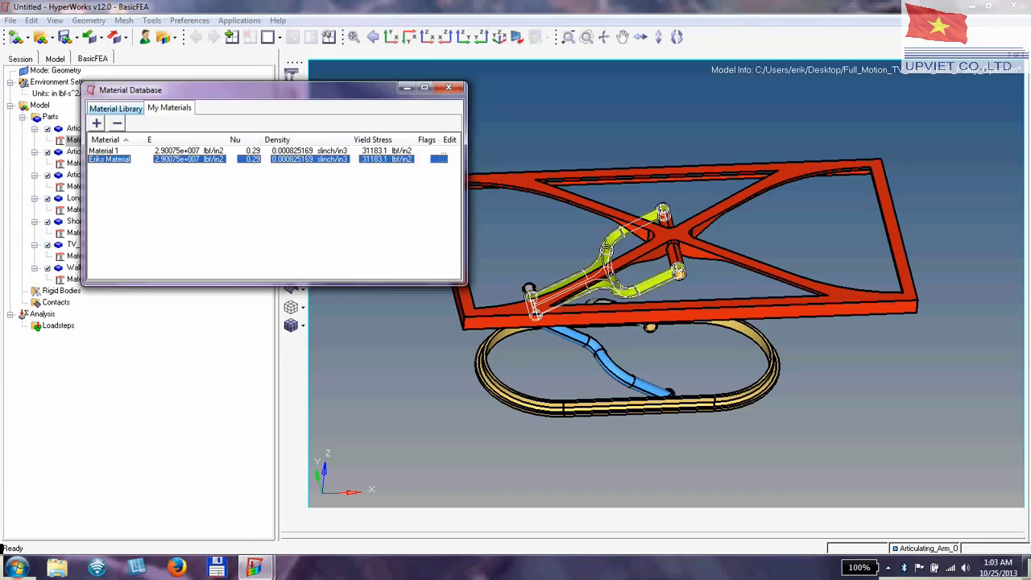
Step: Review the Material Library, close the material database, and check the material choices for Articulating_Arm_Inner without changing its material
{"action": "left_click", "coordinate": [115, 108]}
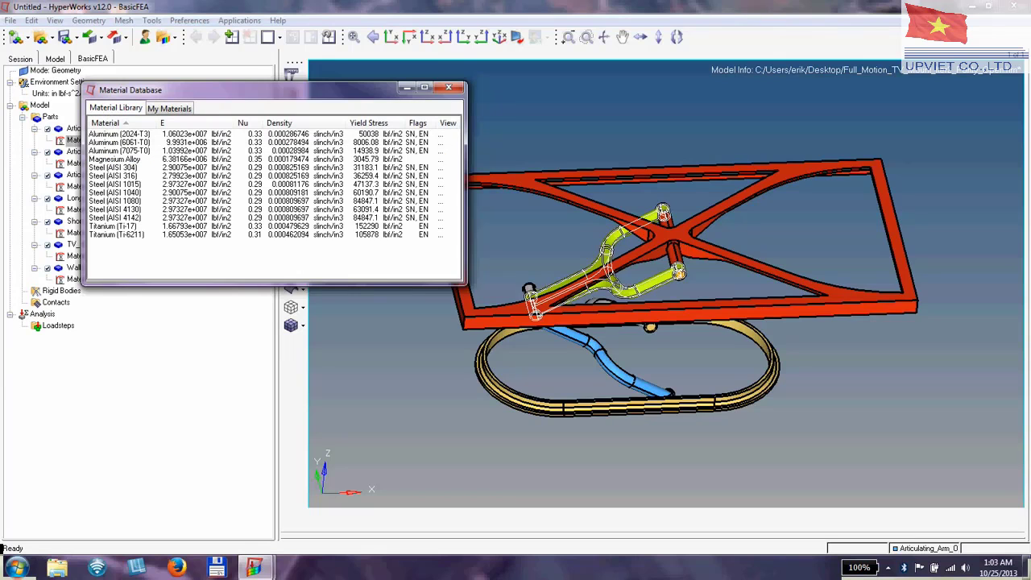
{"action": "left_click", "coordinate": [448, 87]}
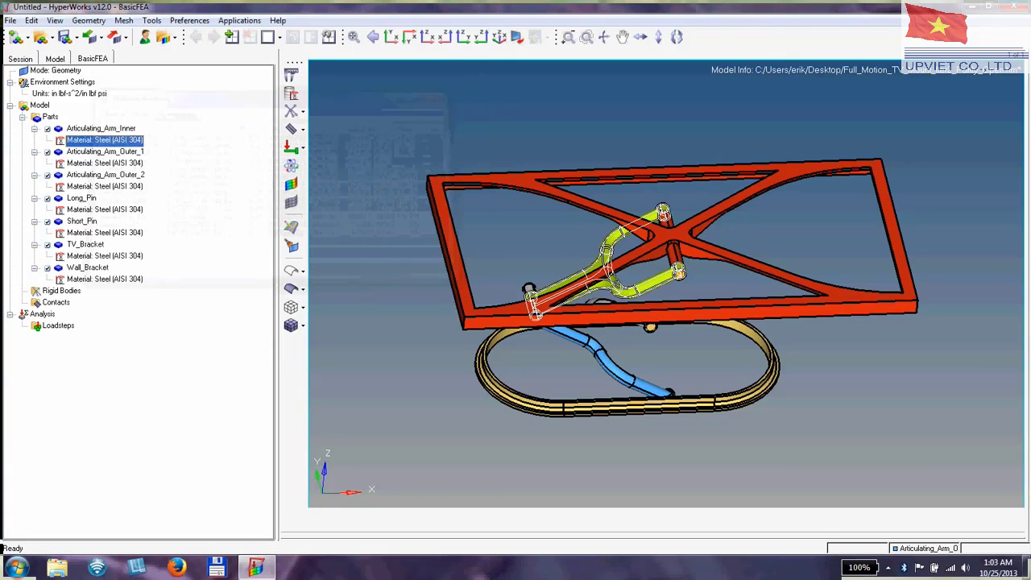
{"action": "right_click", "coordinate": [106, 141]}
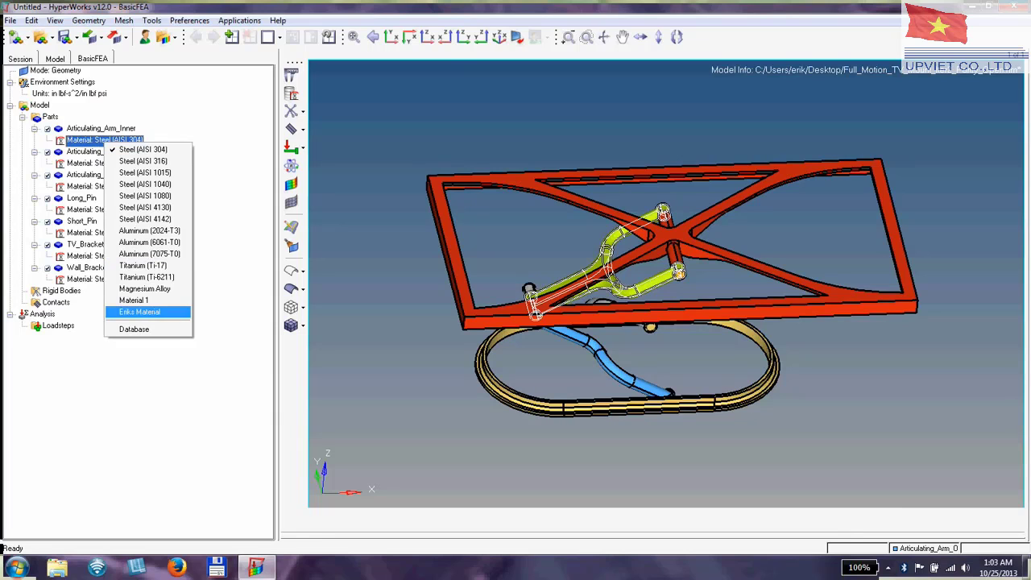
{"action": "left_click", "coordinate": [219, 328]}
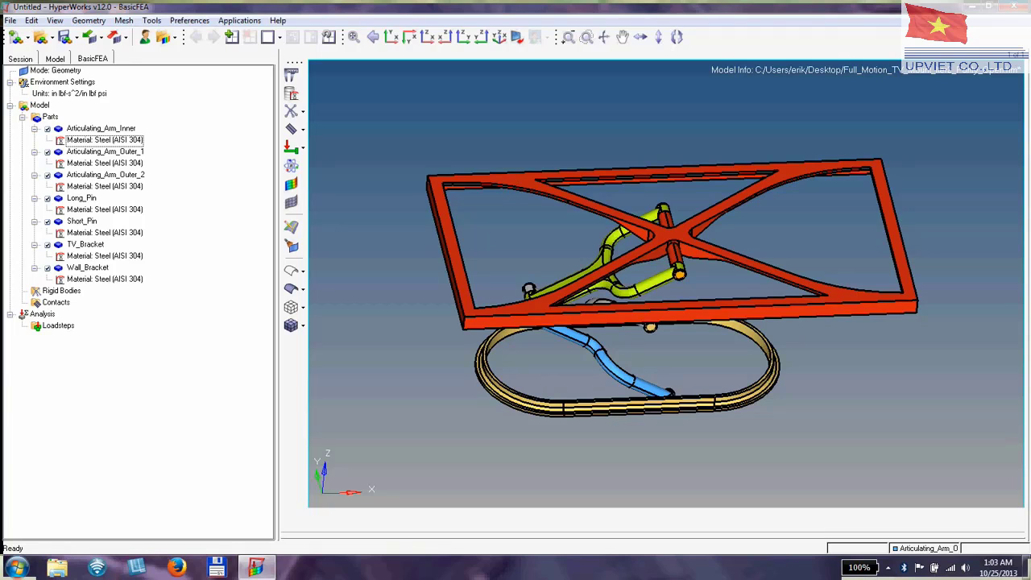
Step: Generate the contacts between all parts of the TV mount automatically with Auto-contact
{"action": "right_click", "coordinate": [62, 303]}
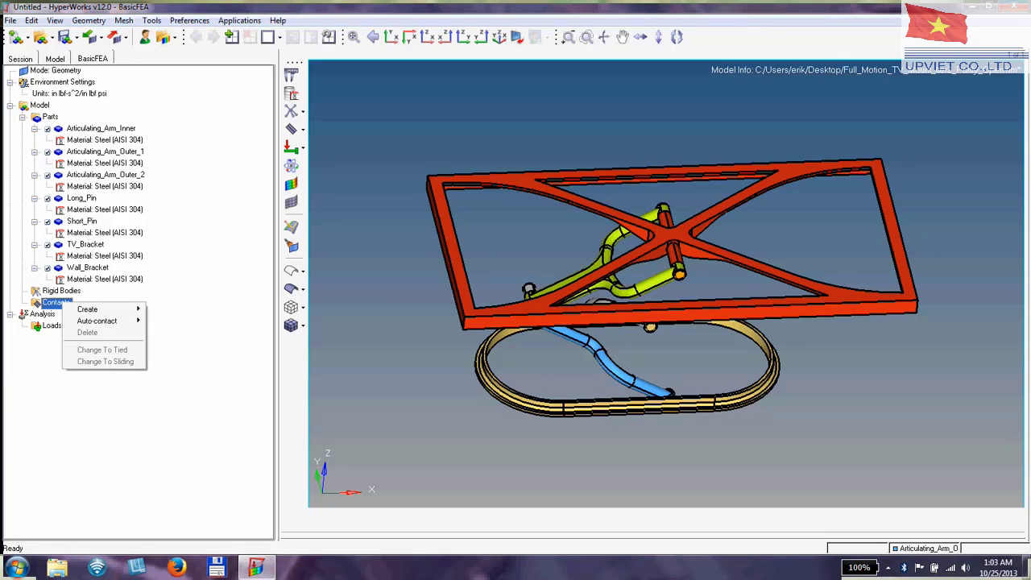
{"action": "mouse_move", "coordinate": [96, 321]}
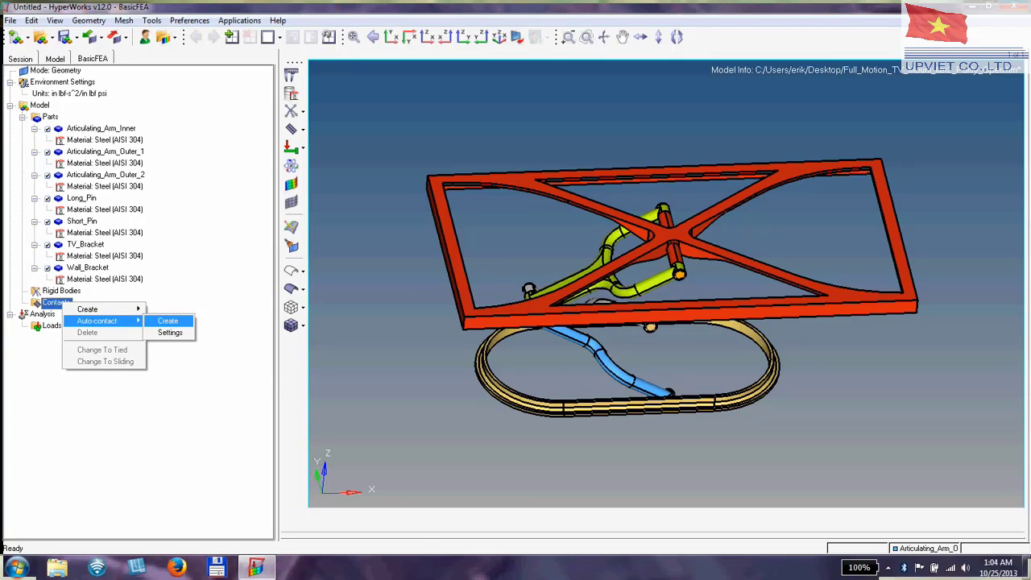
{"action": "left_click", "coordinate": [167, 320]}
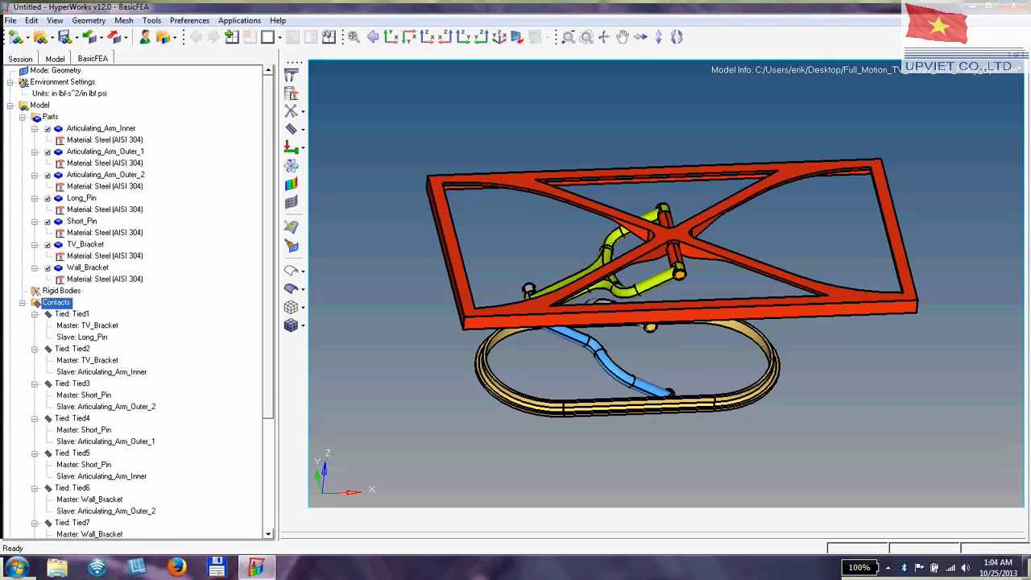
Step: Examine the generated tied contacts, their master and slave parts and the contact type options, and collapse the contact list
{"action": "scroll", "coordinate": [137, 302], "scroll_direction": "down", "scroll_amount": 2}
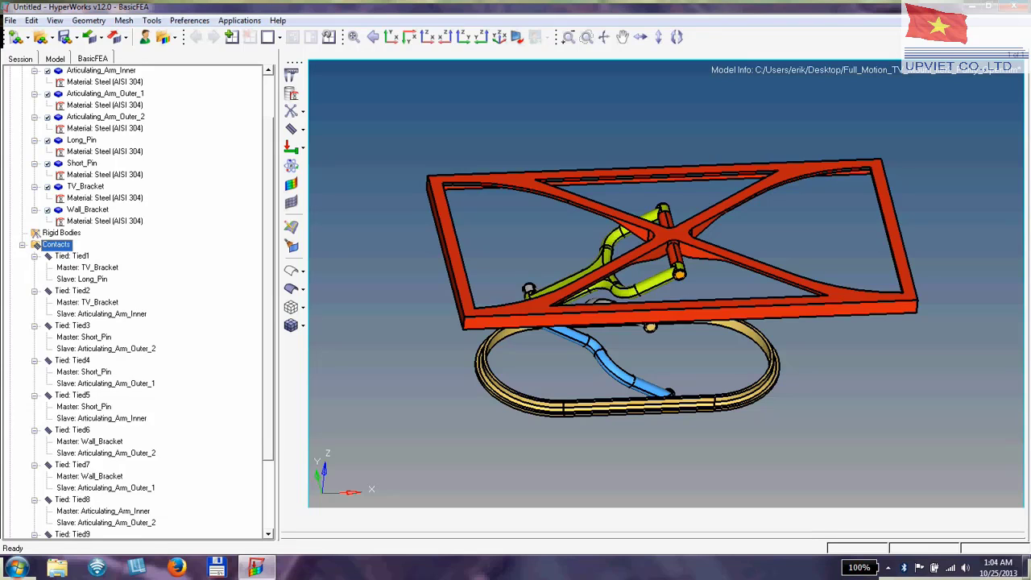
{"action": "left_click", "coordinate": [87, 267]}
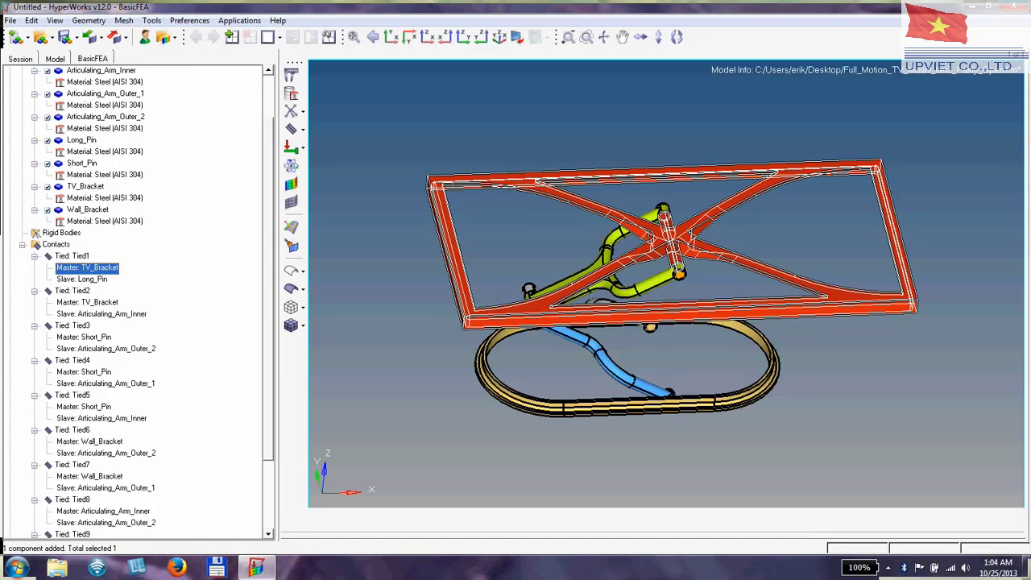
{"action": "left_click", "coordinate": [72, 255]}
{"action": "right_click", "coordinate": [72, 255]}
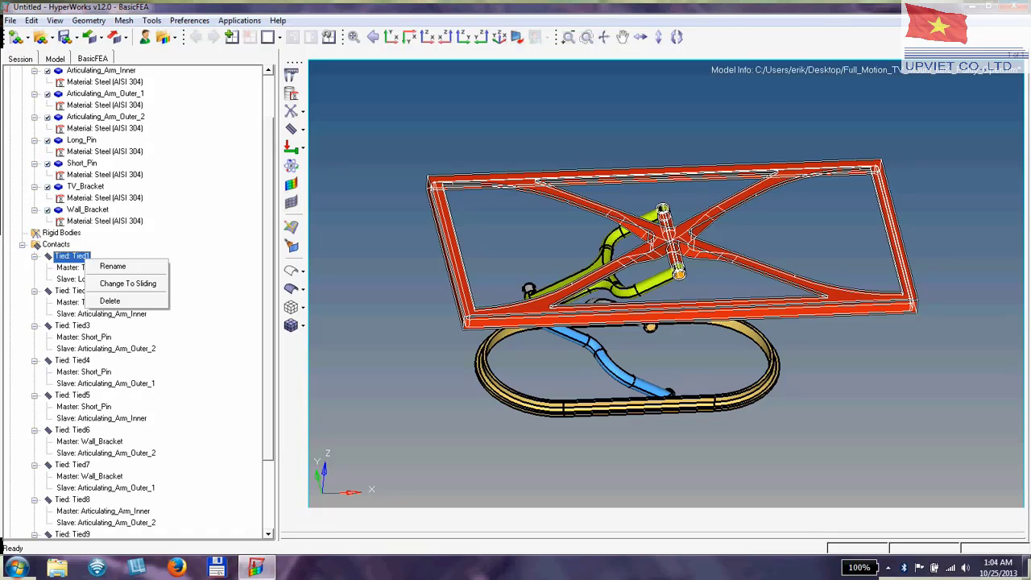
{"action": "key", "text": "Escape"}
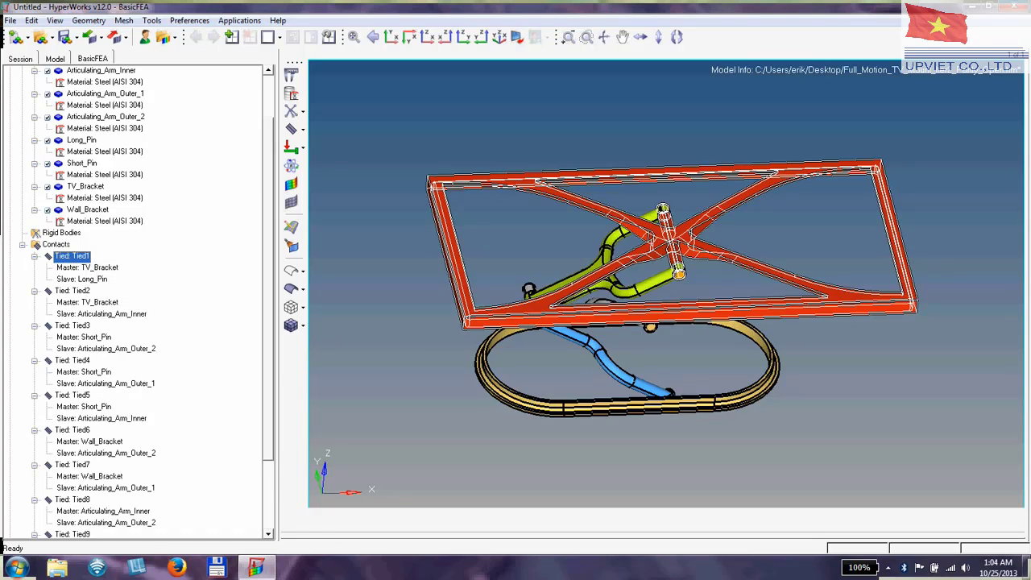
{"action": "left_click", "coordinate": [87, 267]}
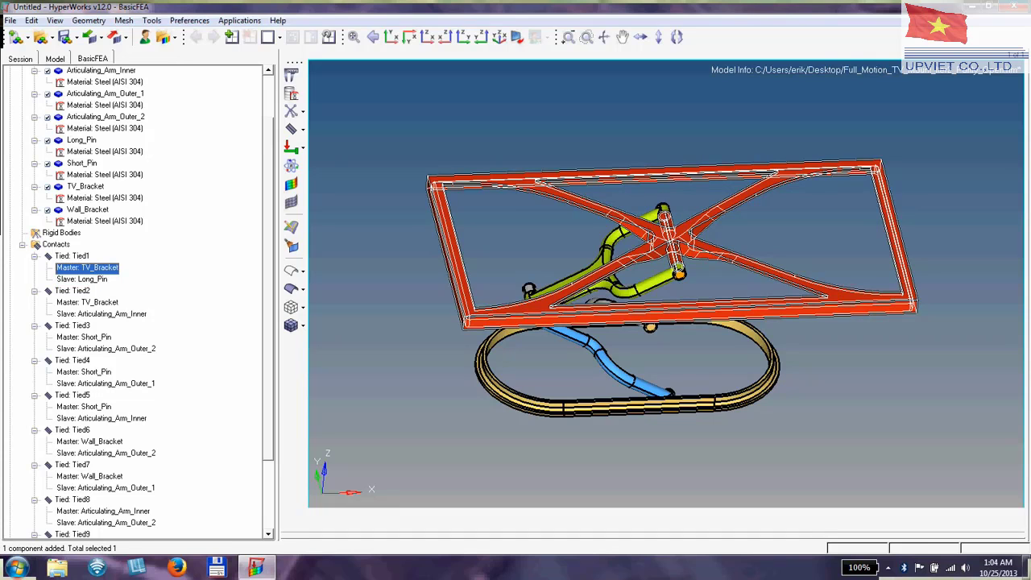
{"action": "left_click", "coordinate": [87, 302]}
{"action": "left_click", "coordinate": [102, 314]}
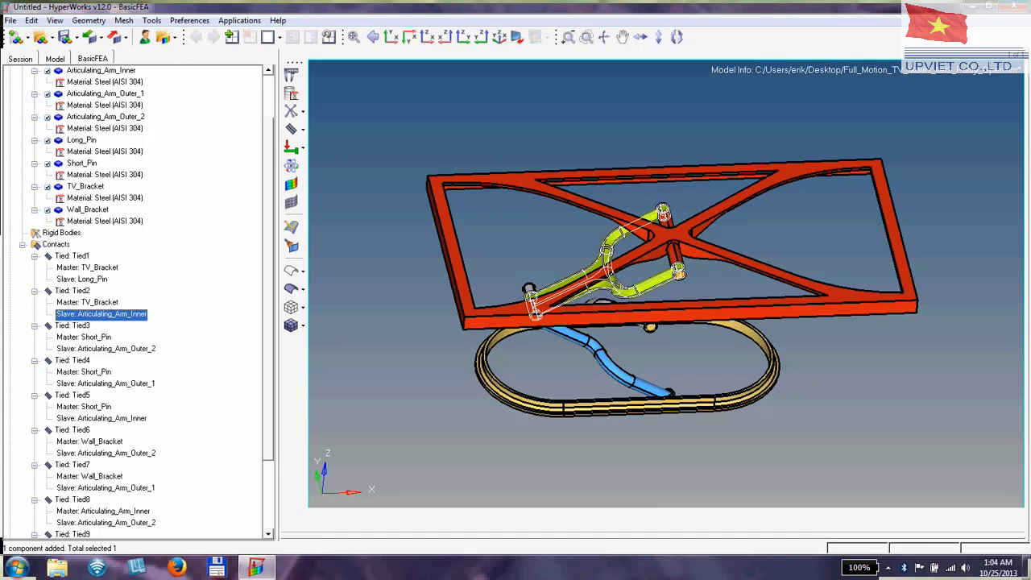
{"action": "left_click", "coordinate": [87, 302]}
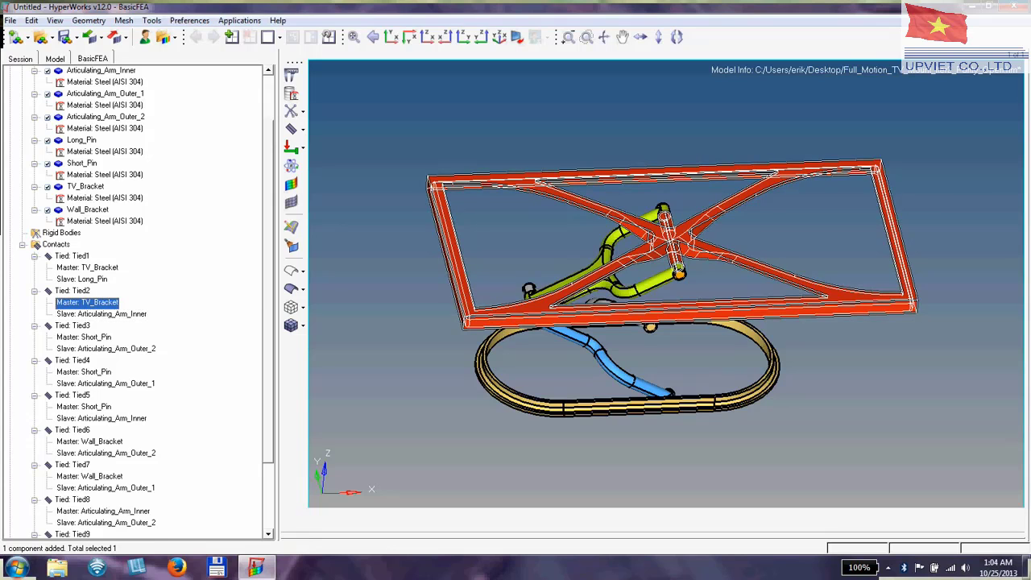
{"action": "scroll", "coordinate": [137, 302], "scroll_direction": "down", "scroll_amount": 3}
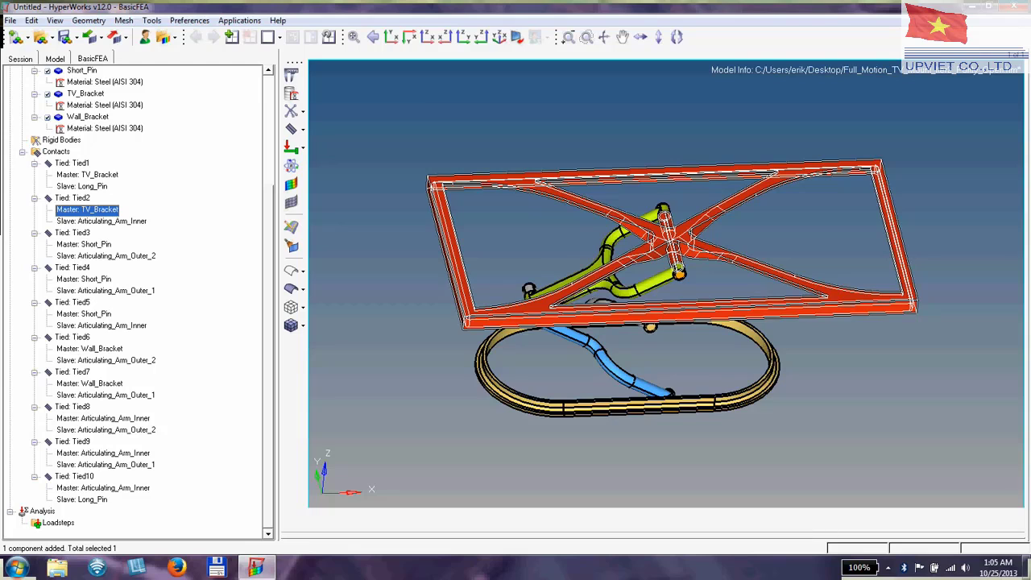
{"action": "left_click", "coordinate": [22, 151]}
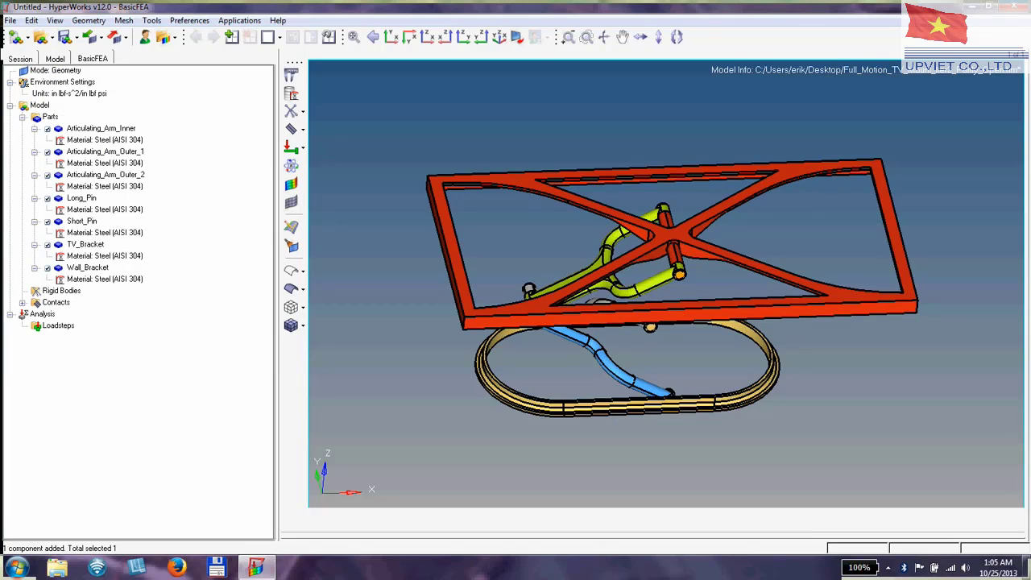
Step: Create a Linear Static loadstep for the analysis
{"action": "right_click", "coordinate": [55, 327]}
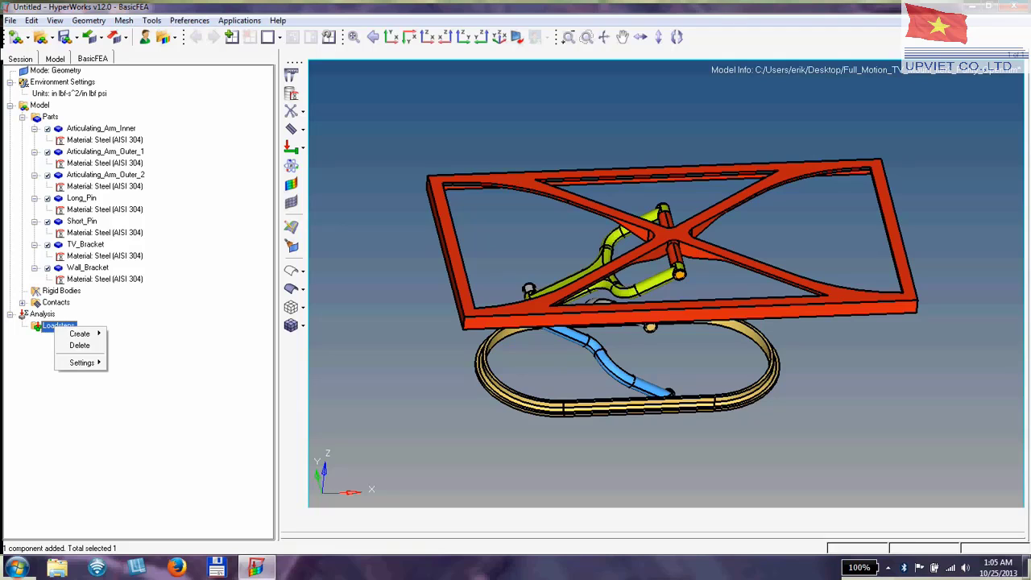
{"action": "mouse_move", "coordinate": [80, 333]}
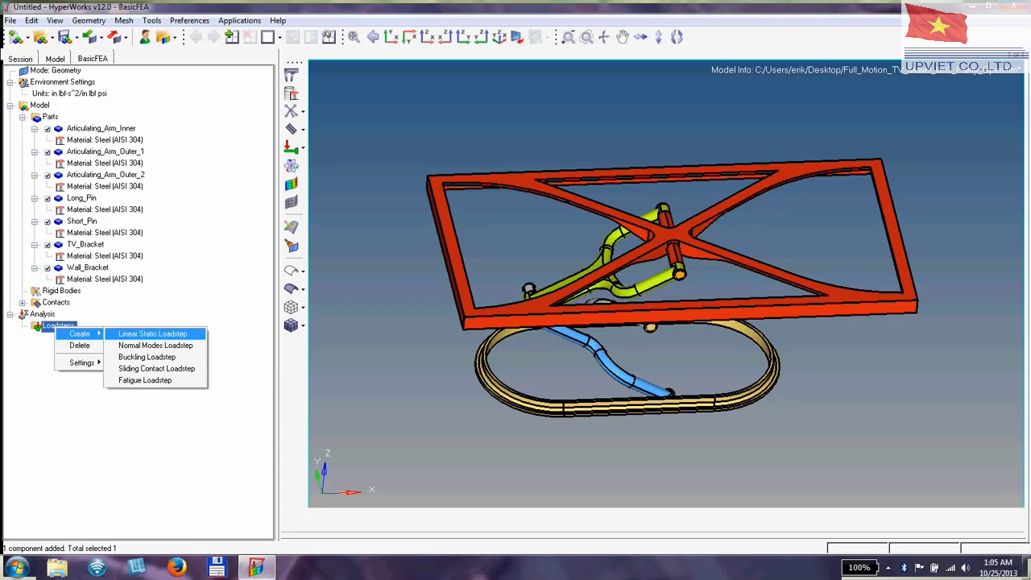
{"action": "left_click", "coordinate": [152, 333]}
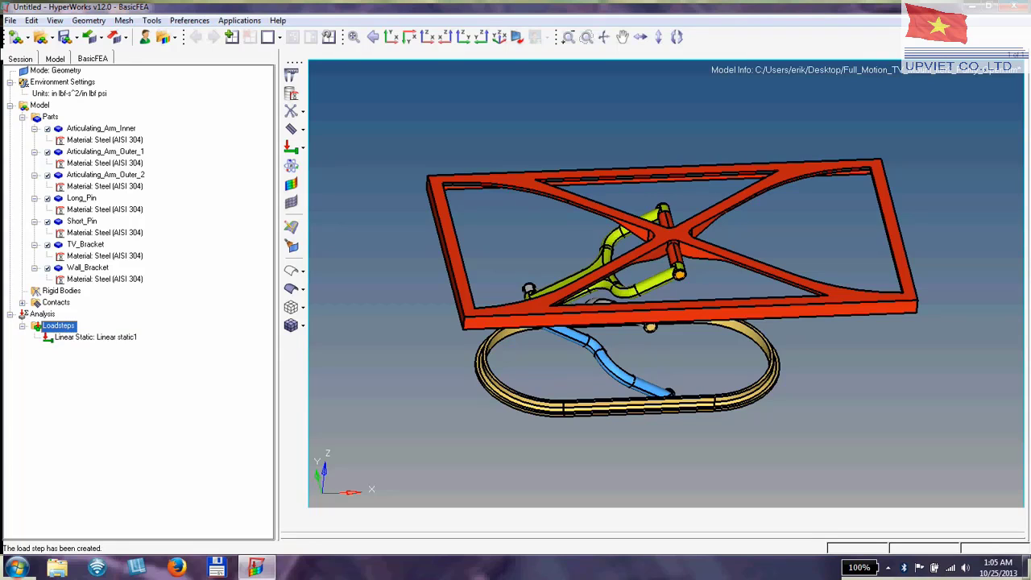
Step: Add a surface constraint to the linear static loadstep on the flat back face of the wall bracket
{"action": "left_click", "coordinate": [116, 338]}
{"action": "right_click", "coordinate": [116, 337]}
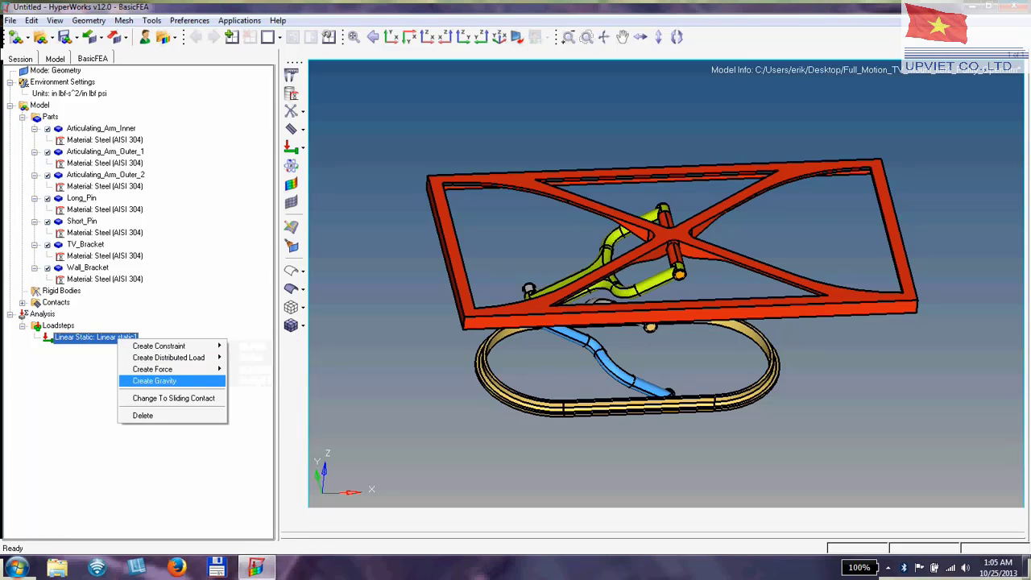
{"action": "mouse_move", "coordinate": [162, 346]}
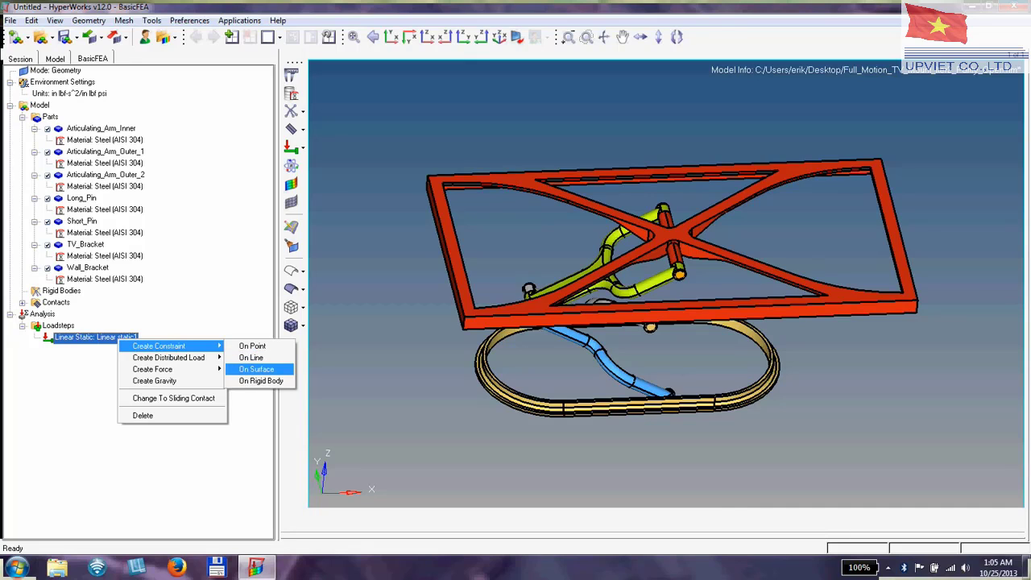
{"action": "left_click", "coordinate": [256, 369]}
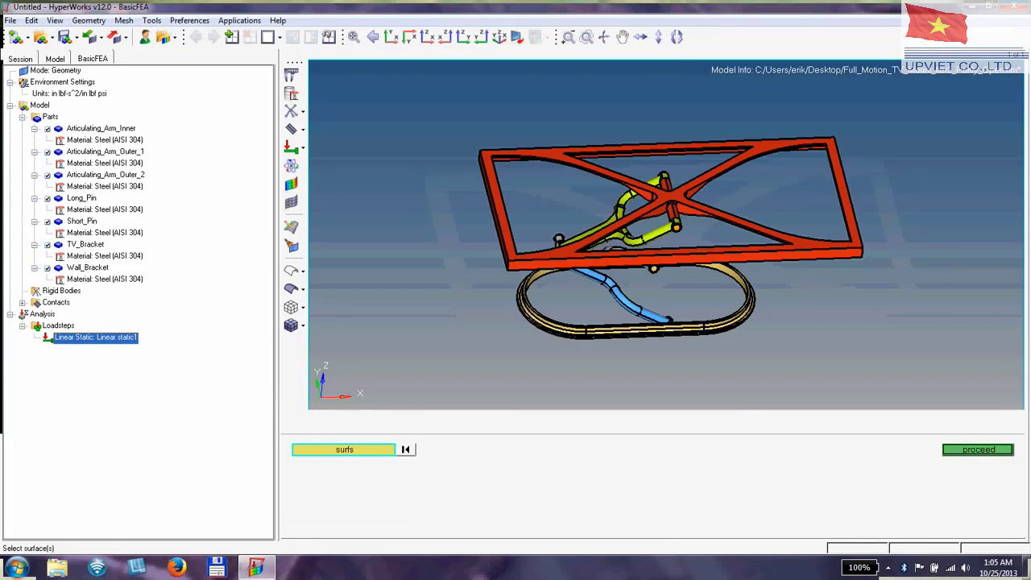
{"action": "left_click", "coordinate": [644, 329]}
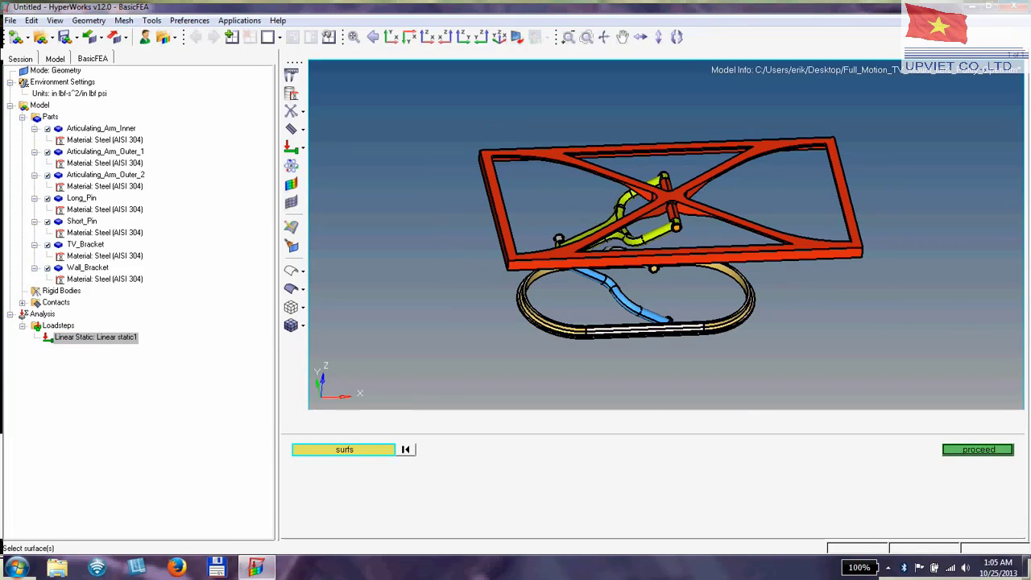
{"action": "left_click_drag", "start_coordinate": [645, 329], "coordinate": [650, 254], "text": "ctrl"}
{"action": "right_click", "coordinate": [642, 311]}
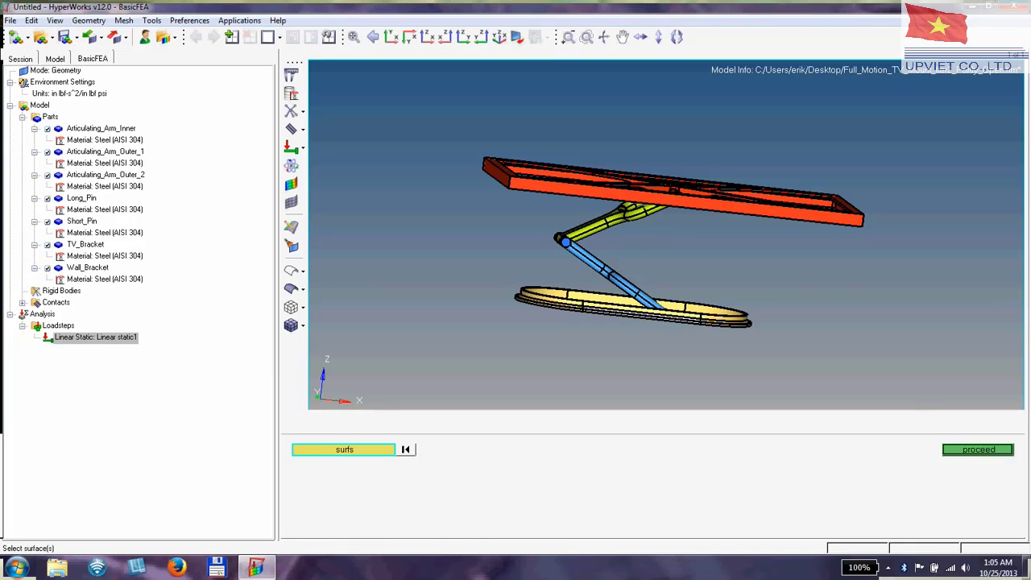
{"action": "left_click_drag", "start_coordinate": [629, 322], "coordinate": [613, 270], "text": "ctrl"}
{"action": "scroll", "coordinate": [564, 282], "scroll_direction": "up", "scroll_amount": 3, "text": "ctrl"}
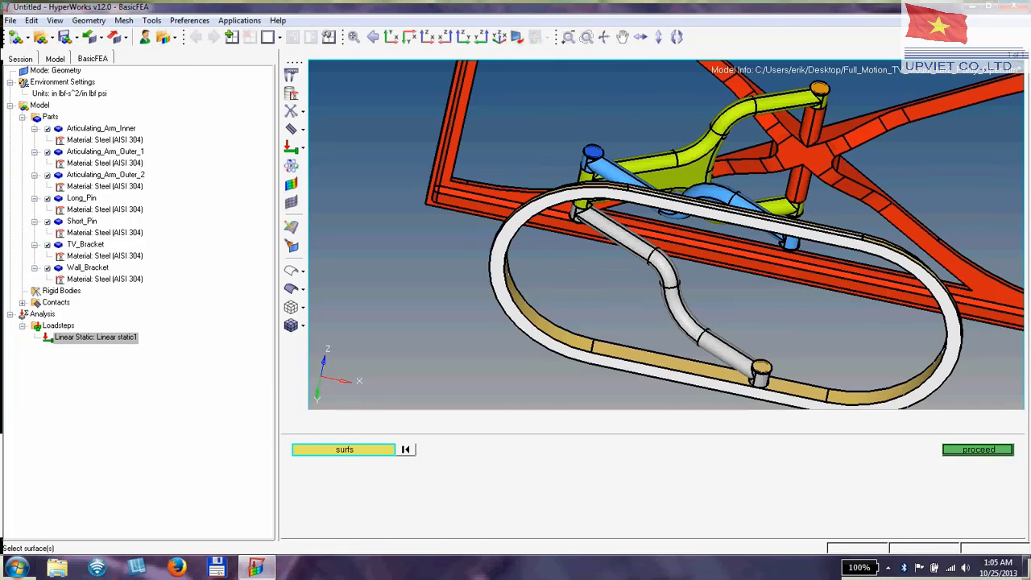
{"action": "left_click", "coordinate": [406, 449]}
{"action": "left_click", "coordinate": [629, 366]}
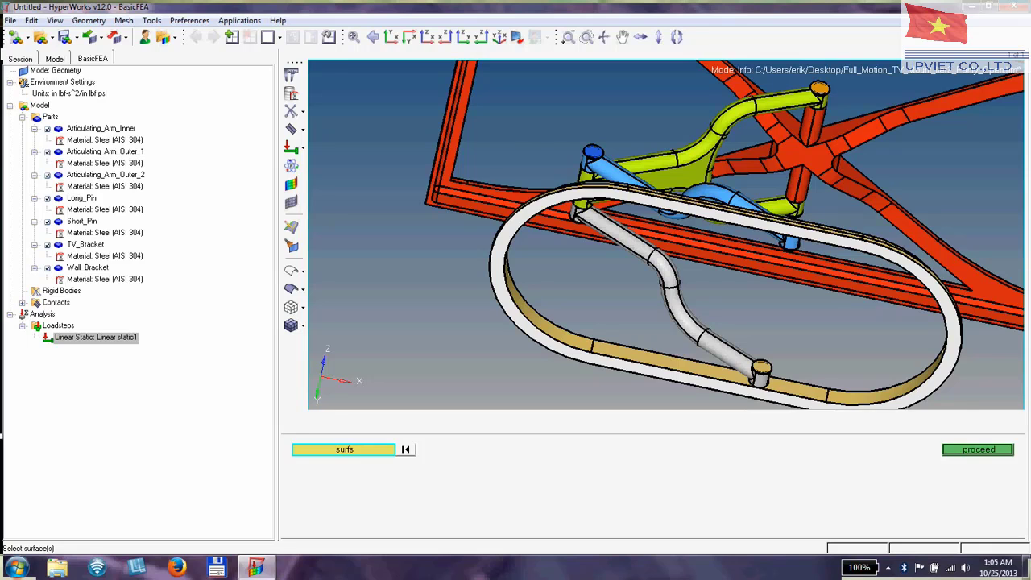
{"action": "left_click", "coordinate": [978, 450]}
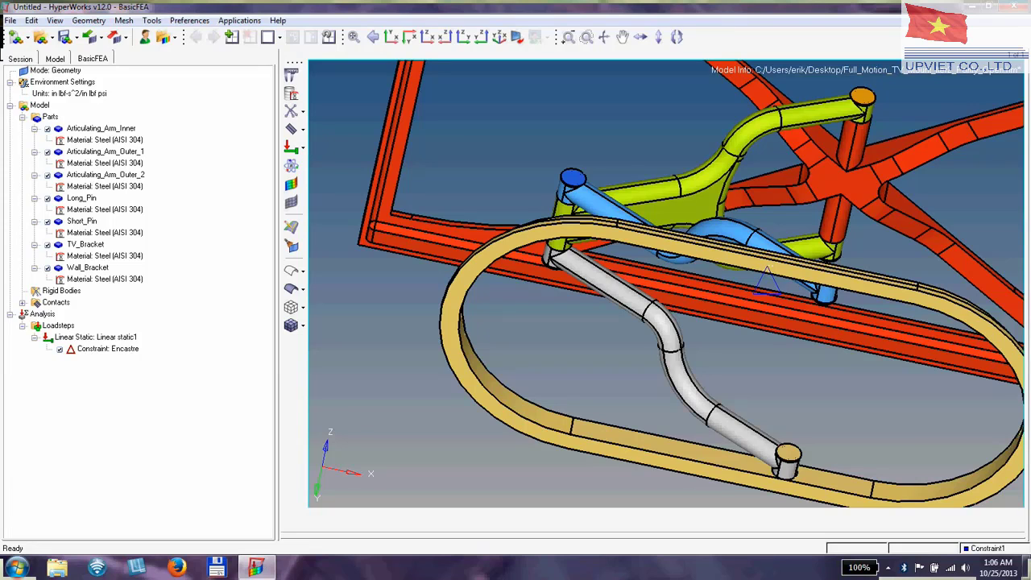
Step: Try the Translation type on the wall bracket constraint and set it back to Encastre
{"action": "right_click", "coordinate": [127, 348]}
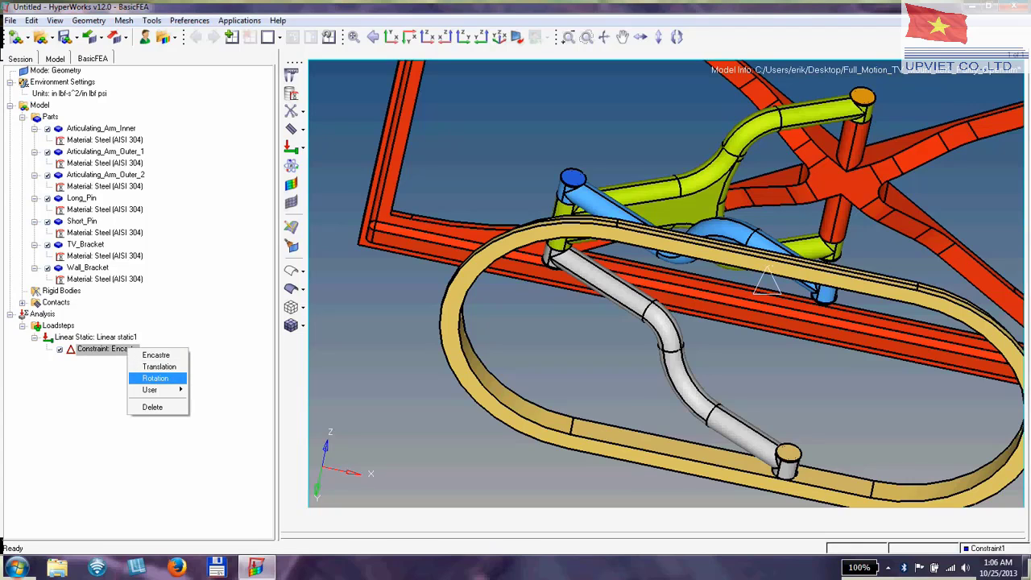
{"action": "left_click", "coordinate": [159, 366]}
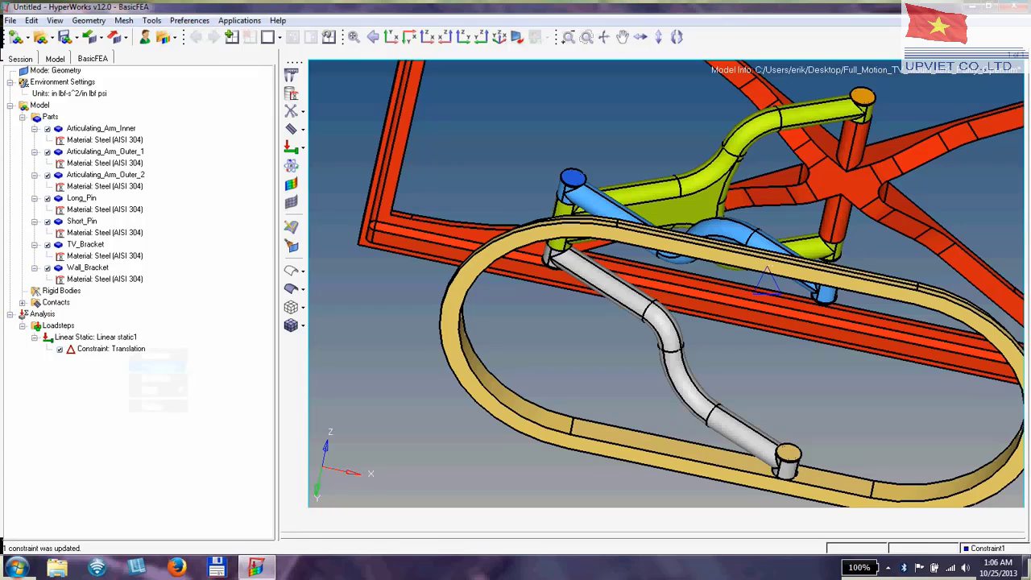
{"action": "right_click", "coordinate": [130, 349]}
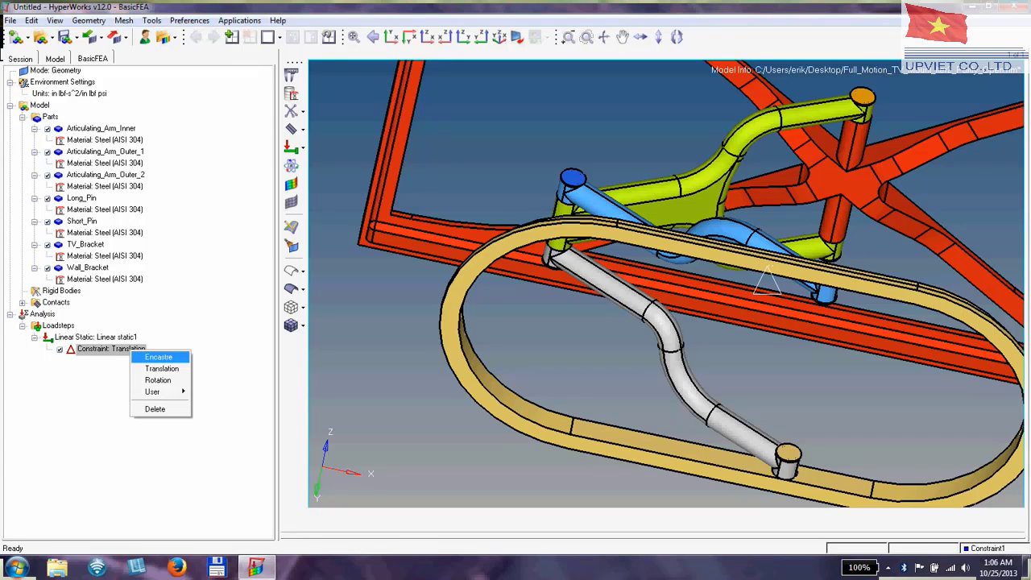
{"action": "left_click", "coordinate": [159, 357]}
Step: Review the user-defined translation and rotation options of the wall bracket constraint without changing them
{"action": "right_click", "coordinate": [134, 350]}
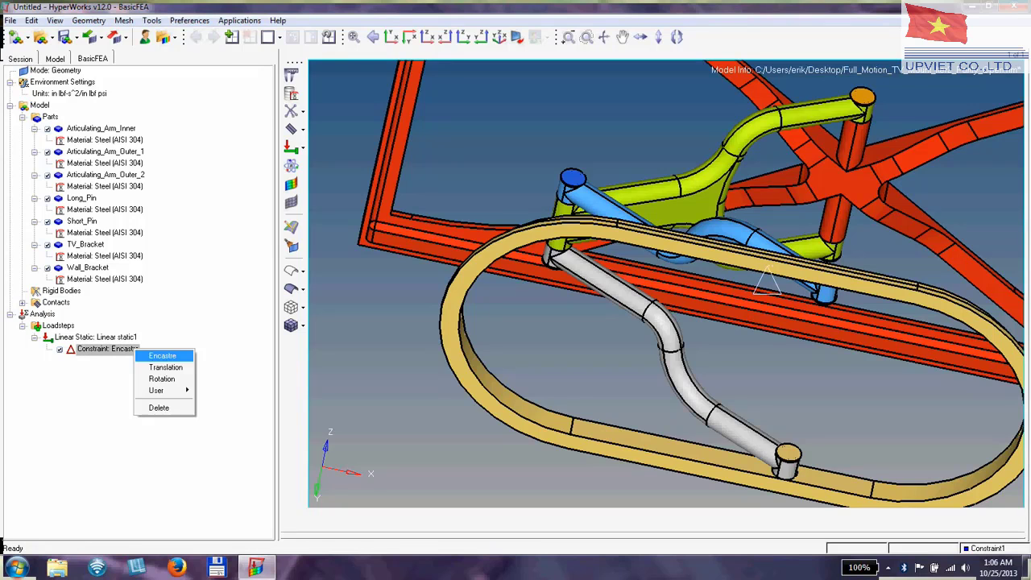
{"action": "mouse_move", "coordinate": [156, 390]}
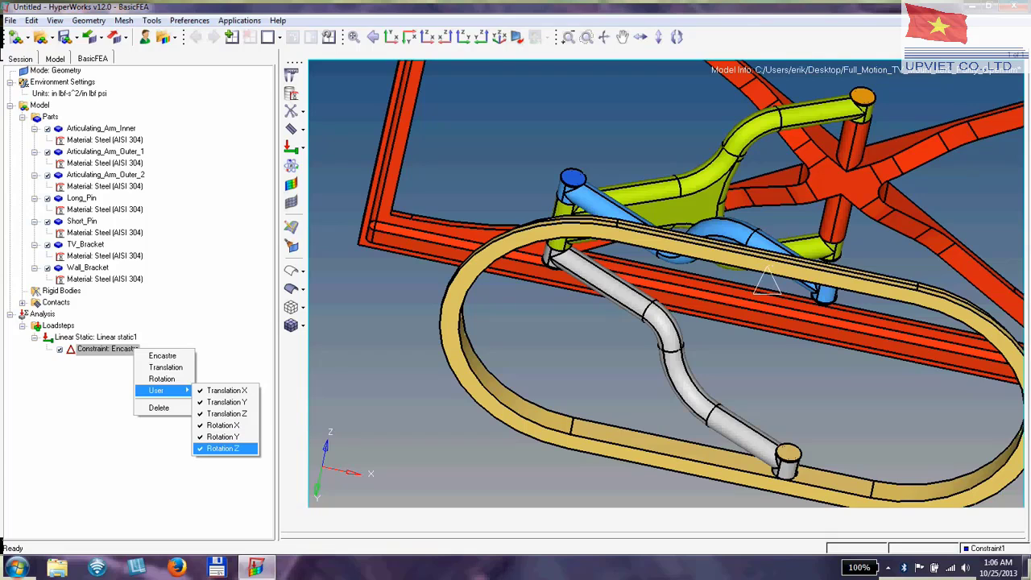
{"action": "left_click", "coordinate": [222, 482]}
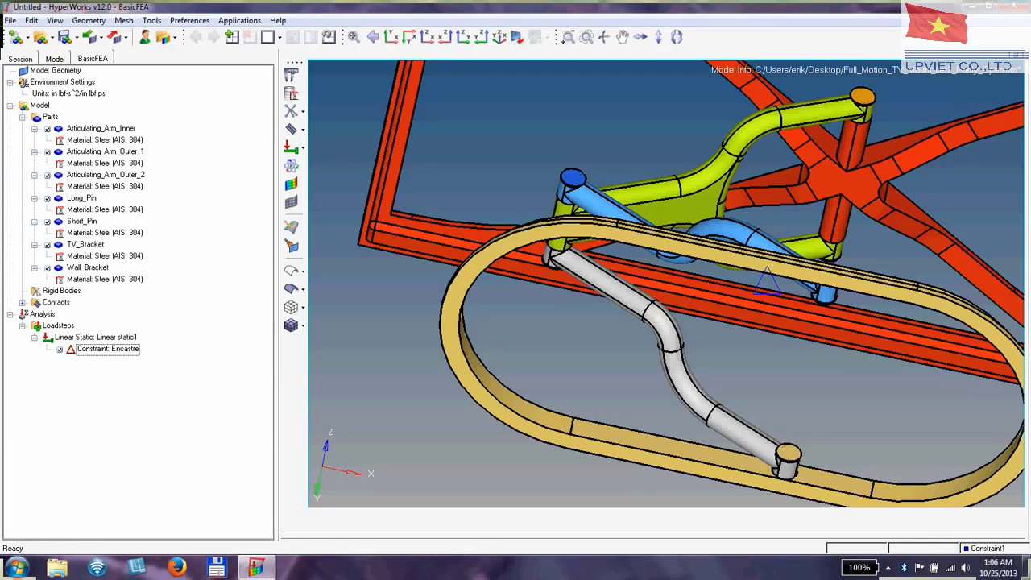
Step: Add a distributed load to the linear static loadstep on the flat front face of the TV bracket
{"action": "right_click", "coordinate": [119, 338]}
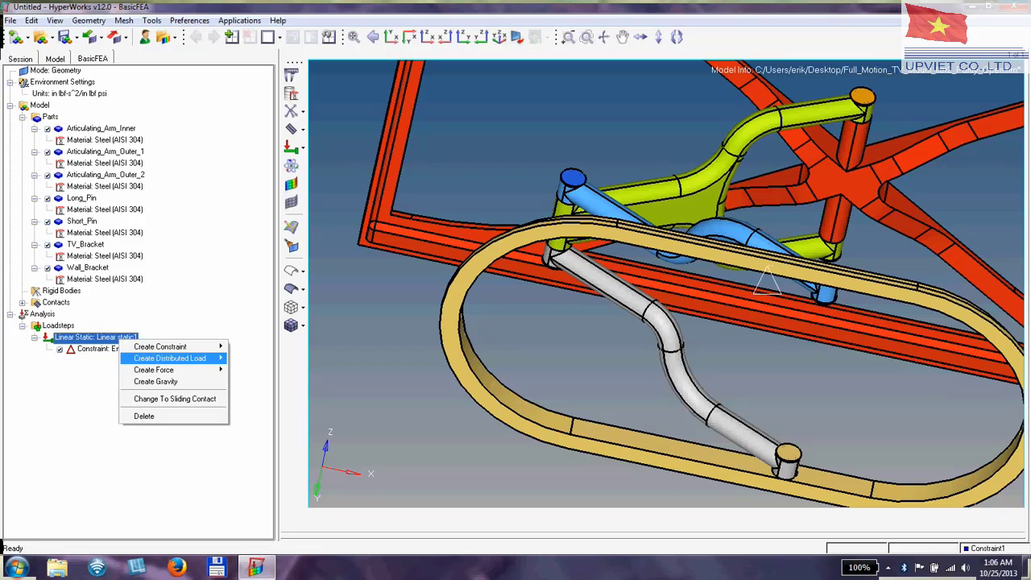
{"action": "mouse_move", "coordinate": [174, 358]}
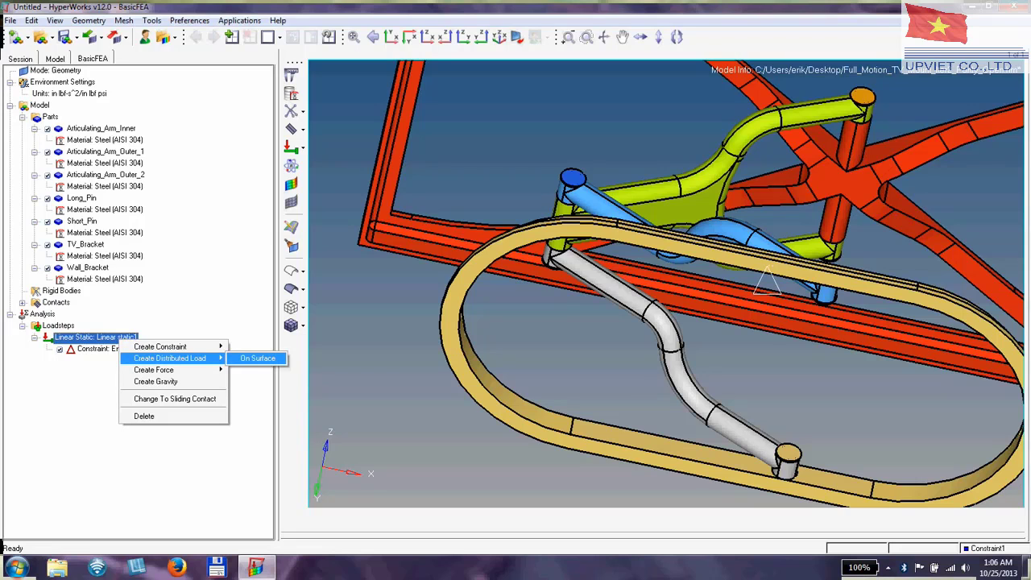
{"action": "left_click", "coordinate": [257, 358]}
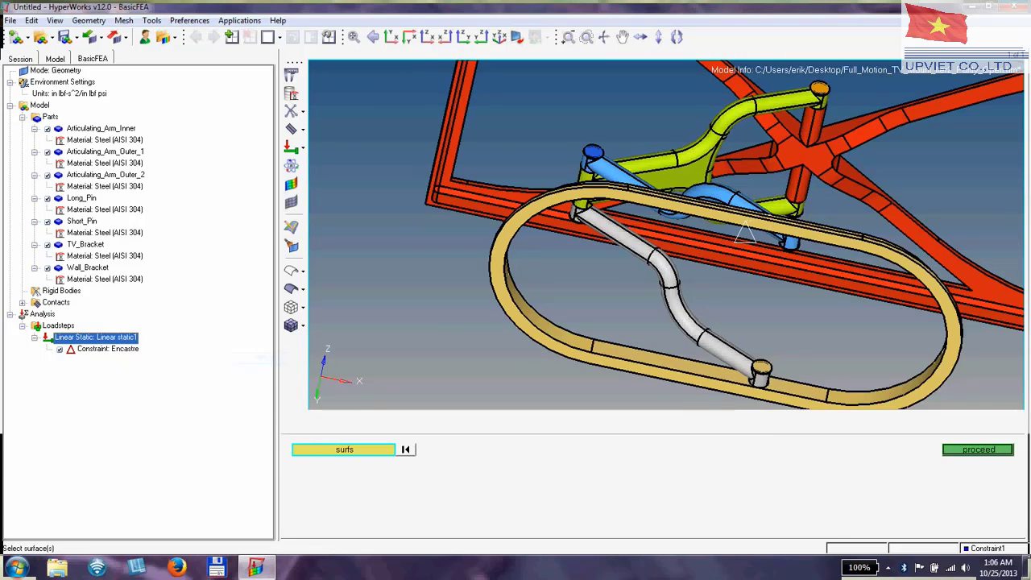
{"action": "left_click_drag", "start_coordinate": [636, 202], "coordinate": [678, 342], "text": "ctrl"}
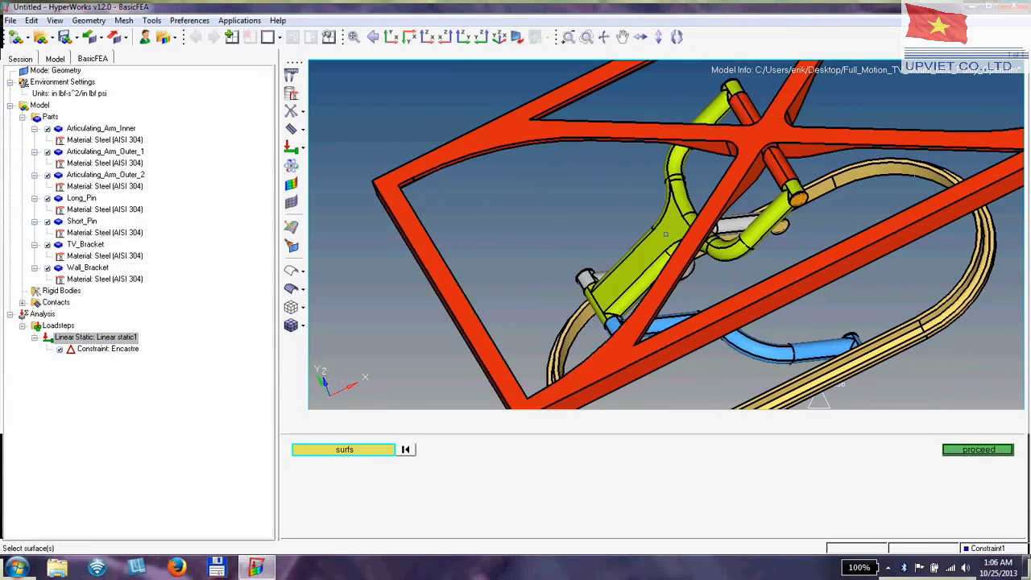
{"action": "left_click", "coordinate": [678, 333]}
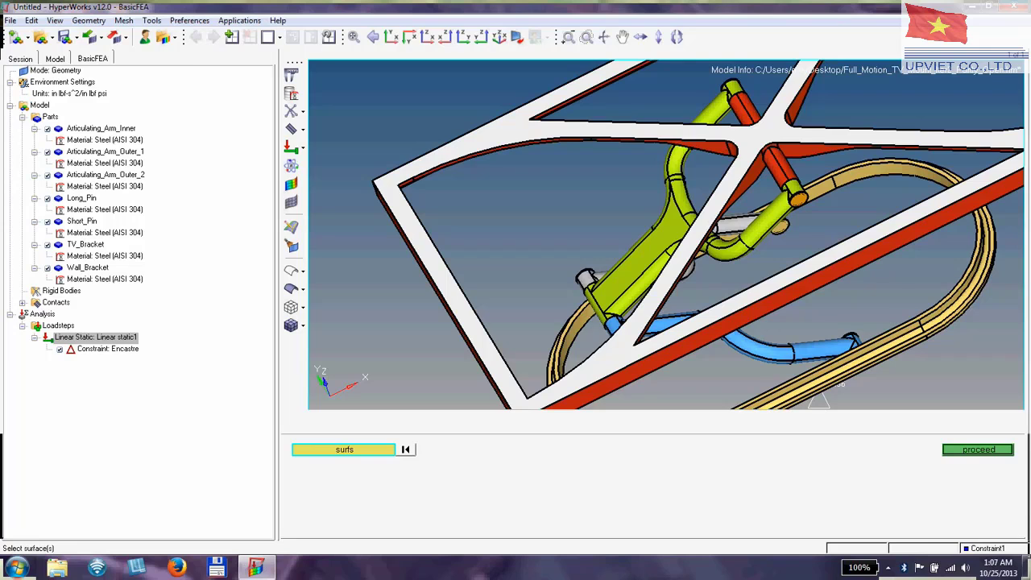
{"action": "left_click", "coordinate": [977, 449]}
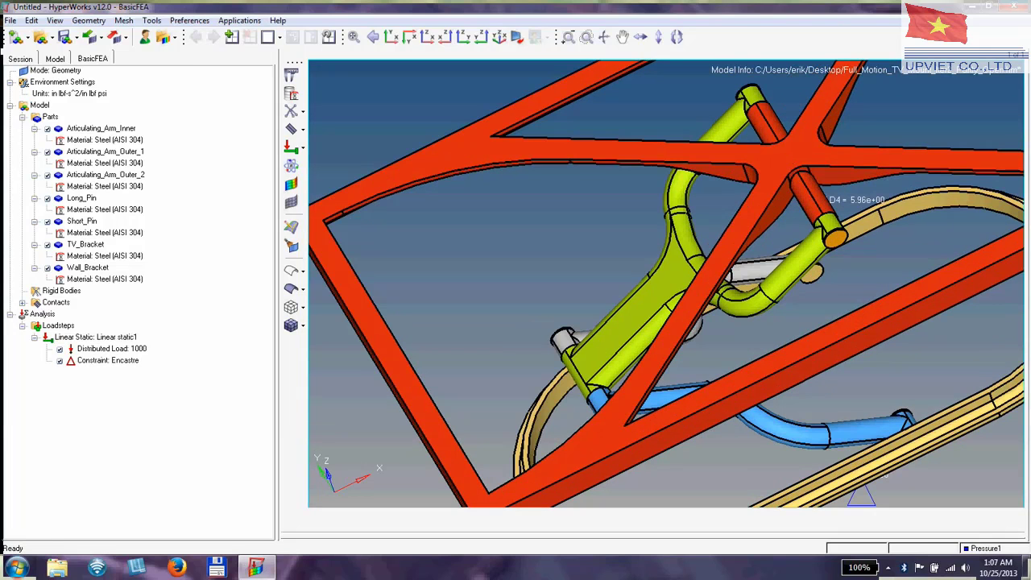
Step: Try the Global Y direction for the distributed load on the TV bracket
{"action": "right_click", "coordinate": [112, 349]}
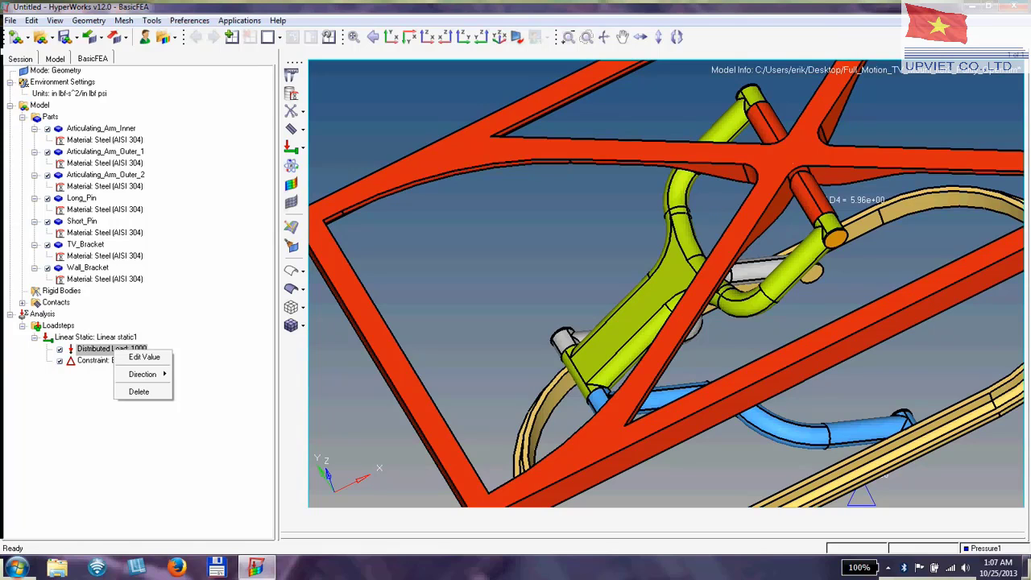
{"action": "mouse_move", "coordinate": [142, 374]}
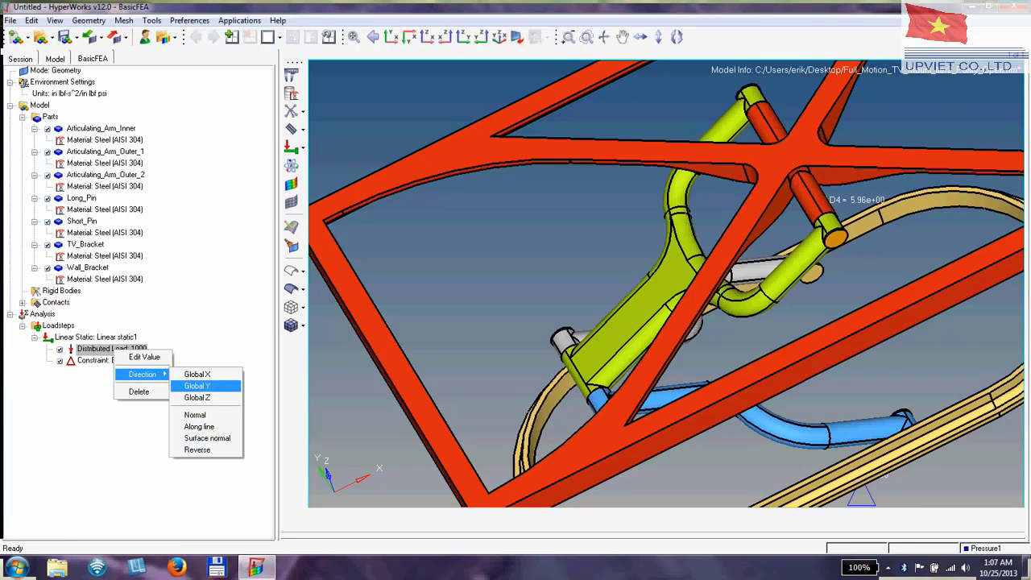
{"action": "left_click", "coordinate": [197, 386]}
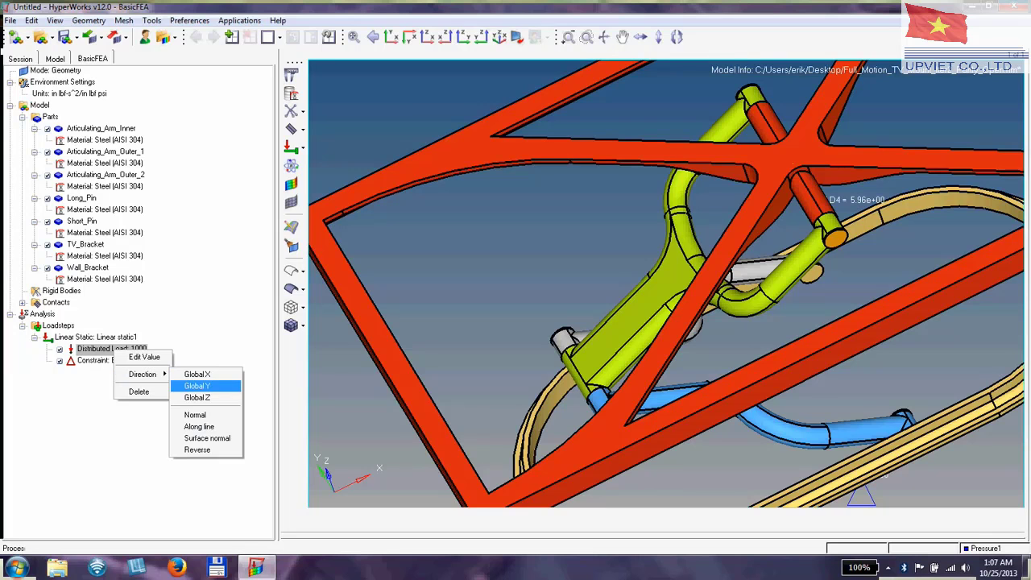
{"action": "left_click_drag", "start_coordinate": [484, 338], "coordinate": [507, 201], "text": "ctrl"}
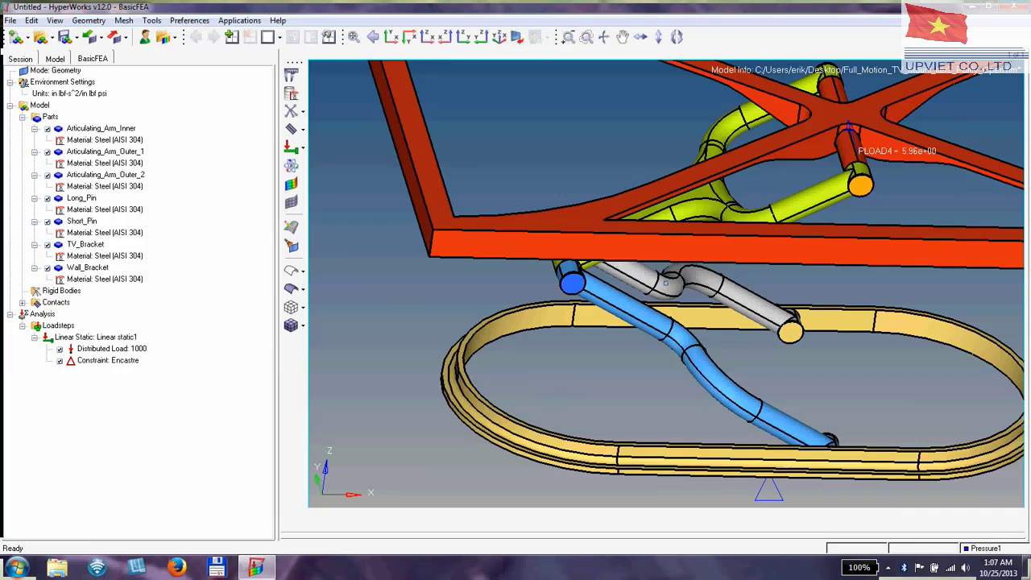
Step: Set the distributed load on the TV bracket to the Global Z direction with a value of -3
{"action": "right_click", "coordinate": [119, 349]}
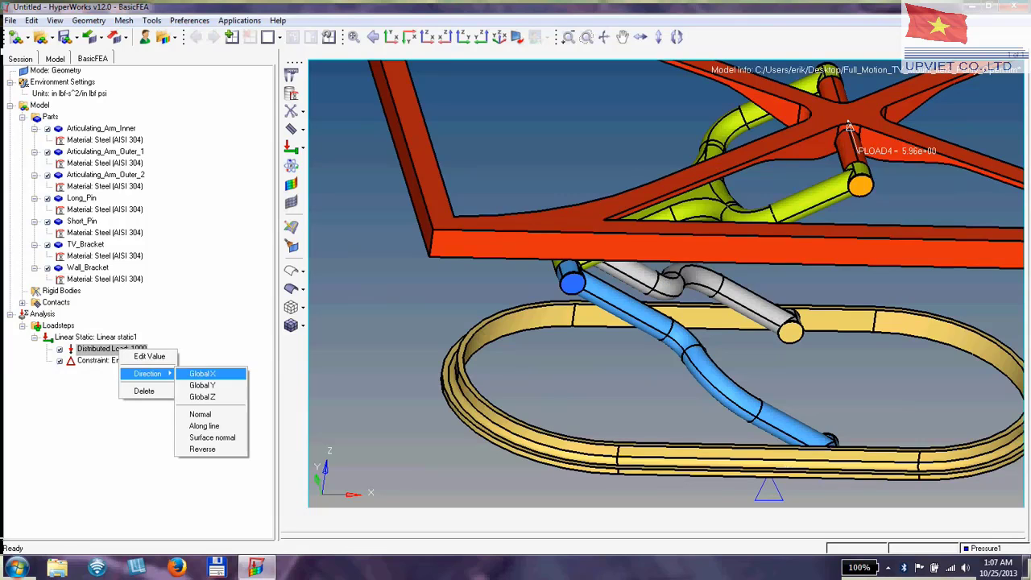
{"action": "left_click", "coordinate": [198, 397]}
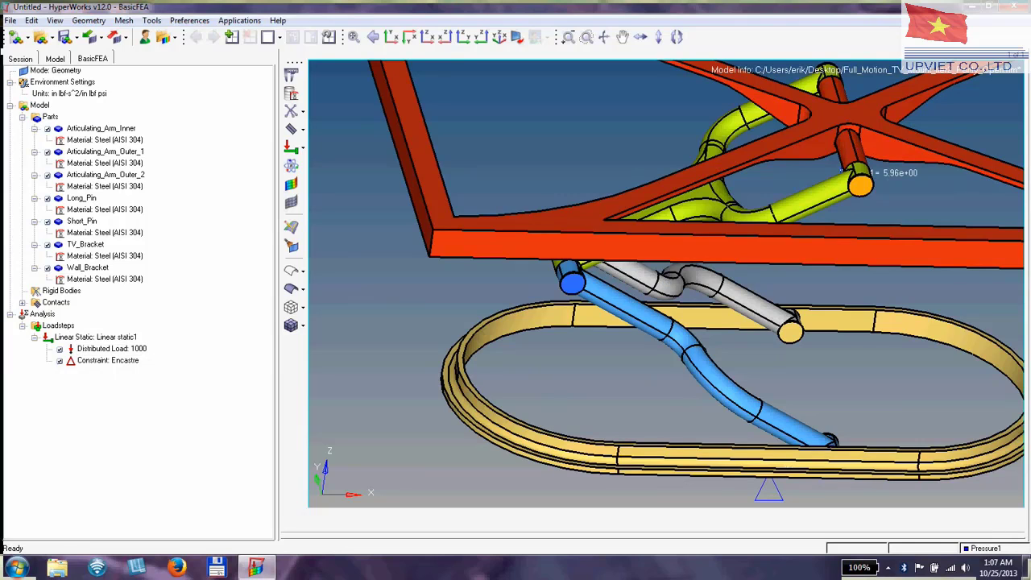
{"action": "right_click", "coordinate": [142, 348]}
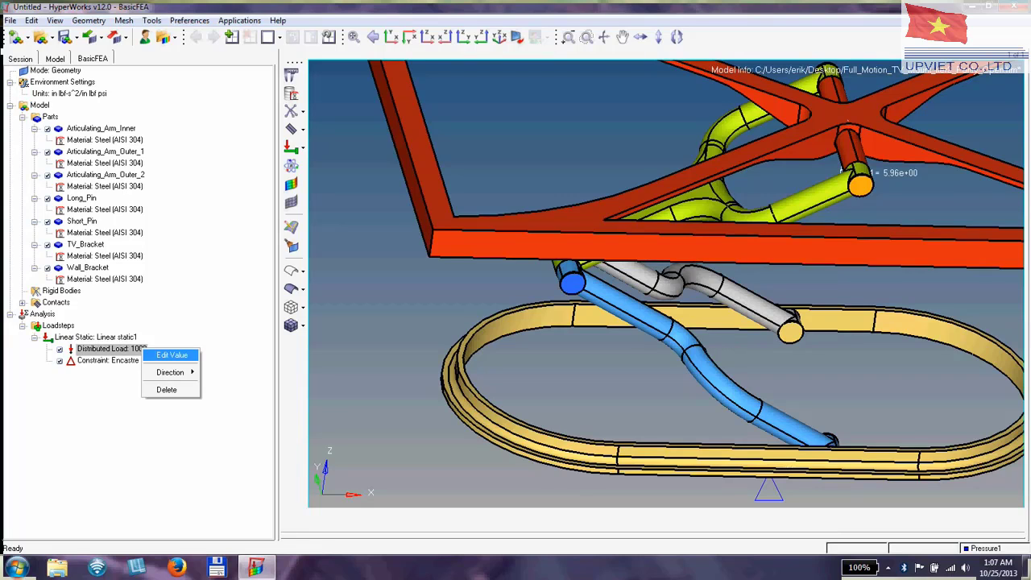
{"action": "left_click", "coordinate": [165, 354]}
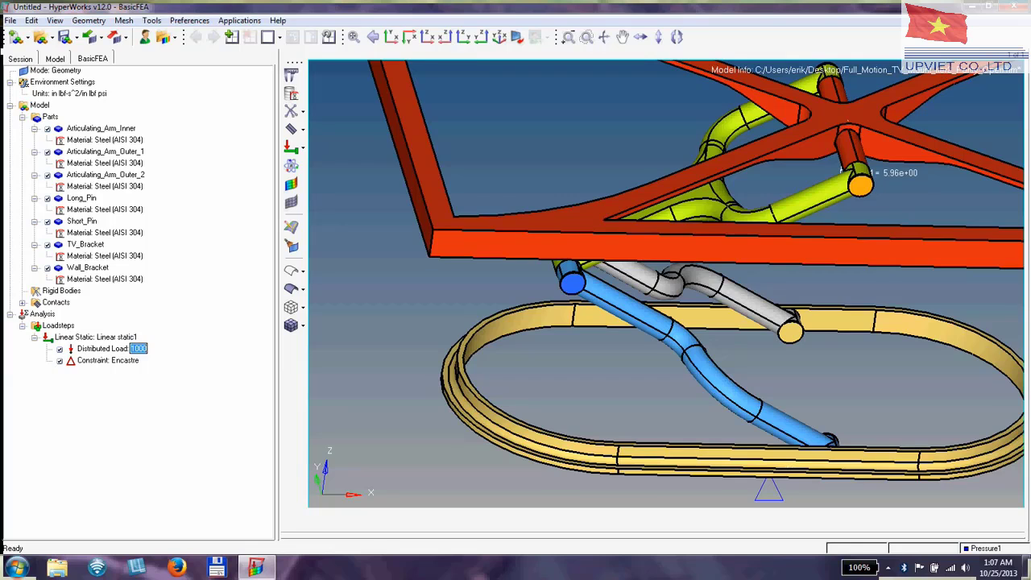
{"action": "type", "text": "-3"}
{"action": "key", "text": "Return"}
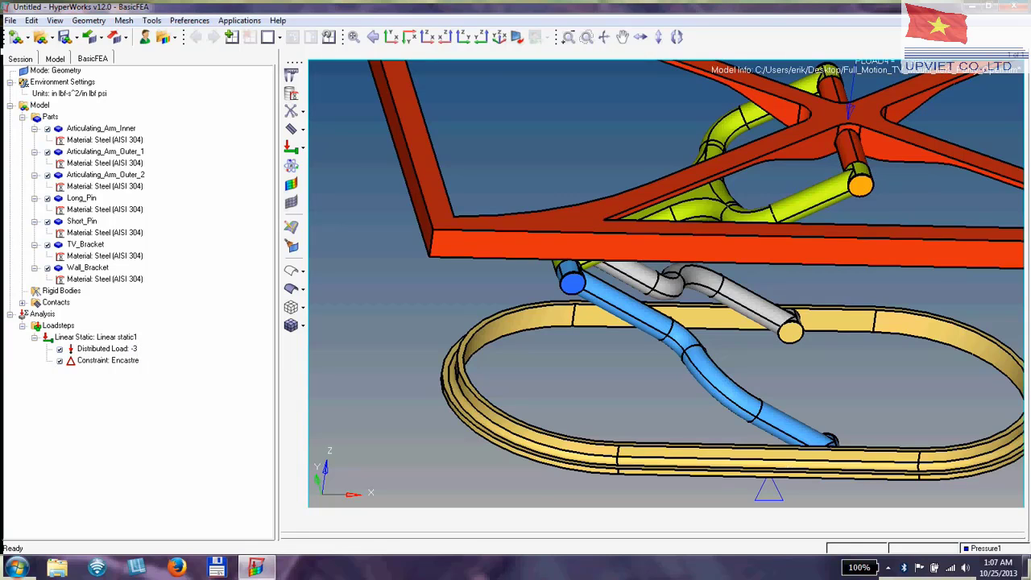
{"action": "right_click_drag", "start_coordinate": [666, 274], "coordinate": [627, 363], "text": "ctrl"}
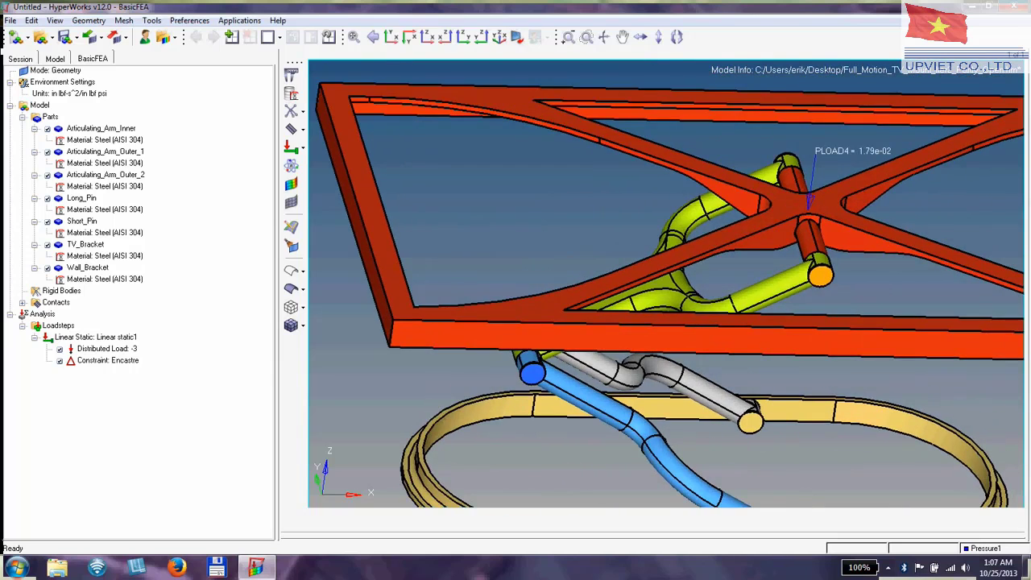
{"action": "scroll", "coordinate": [868, 277], "scroll_direction": "down", "scroll_amount": 5, "text": "ctrl"}
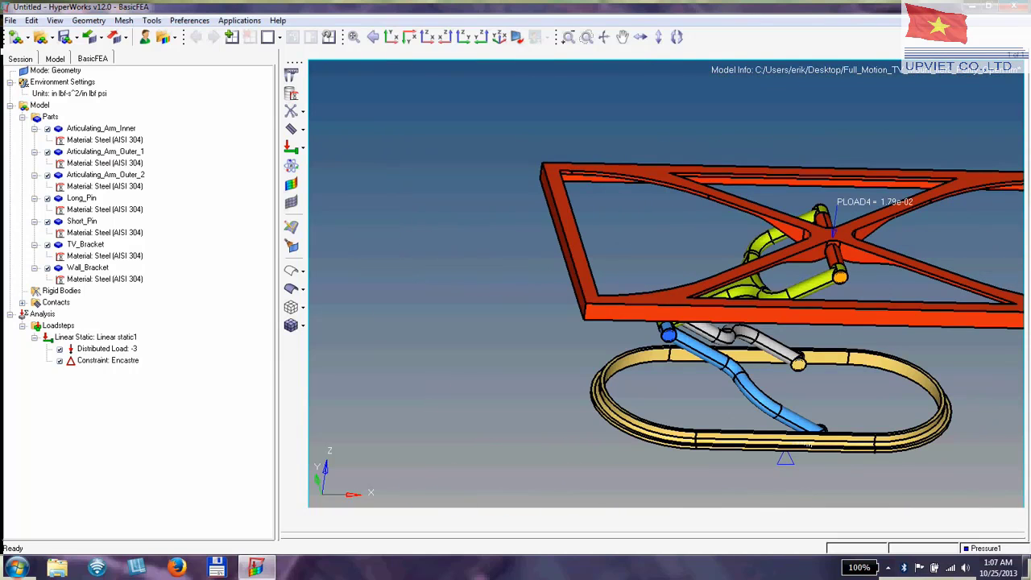
{"action": "mouse_move", "coordinate": [709, 307]}
{"action": "left_mouse_down", "text": "ctrl"}
{"action": "mouse_move", "coordinate": [765, 278]}
{"action": "mouse_move", "coordinate": [719, 304]}
{"action": "left_mouse_up", "text": "ctrl"}
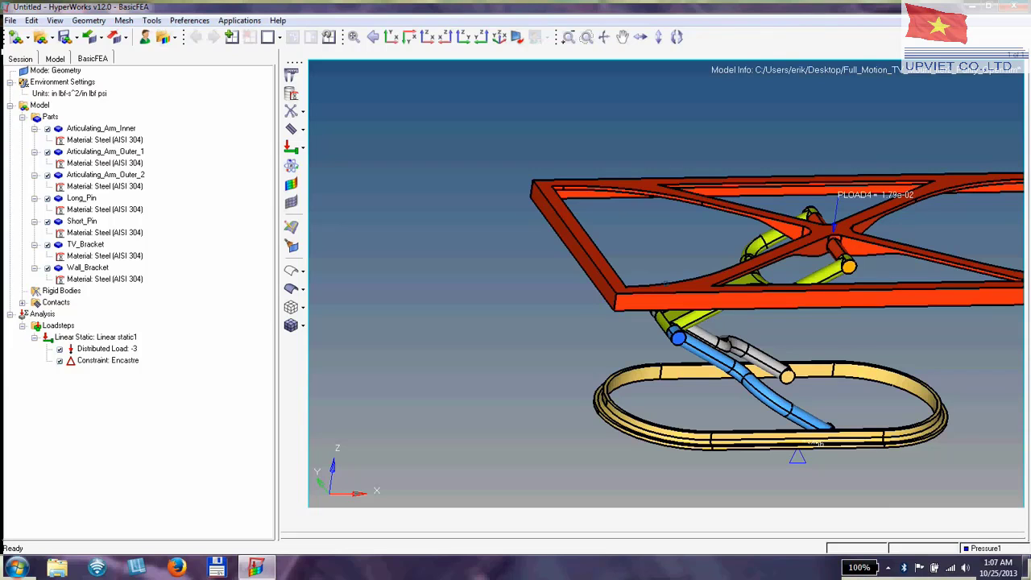
Step: Save the model to the Desktop as a new HyperMesh binary file, adding SetUp to the end of the suggested file name
{"action": "right_click", "coordinate": [216, 370]}
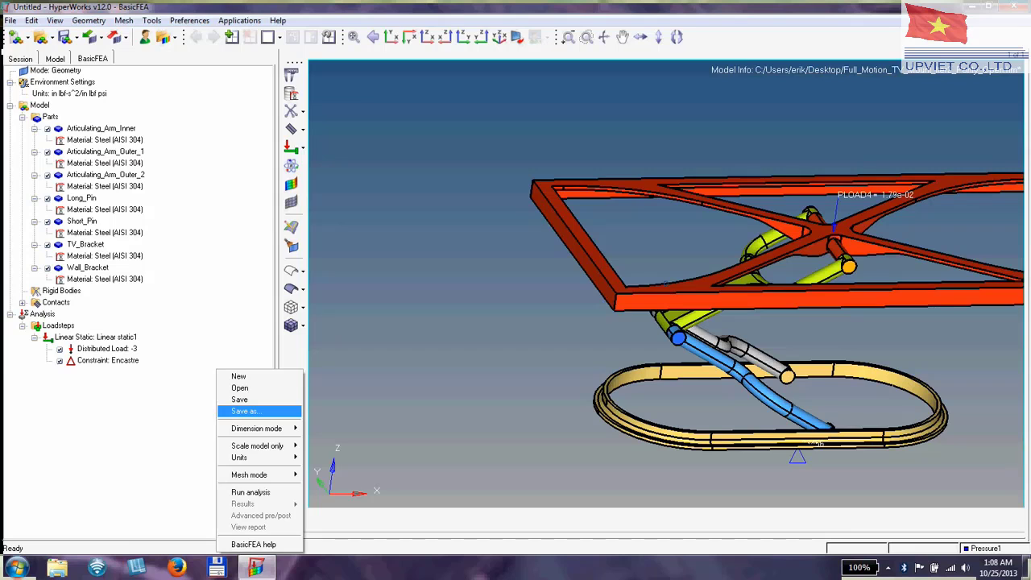
{"action": "left_click", "coordinate": [244, 411]}
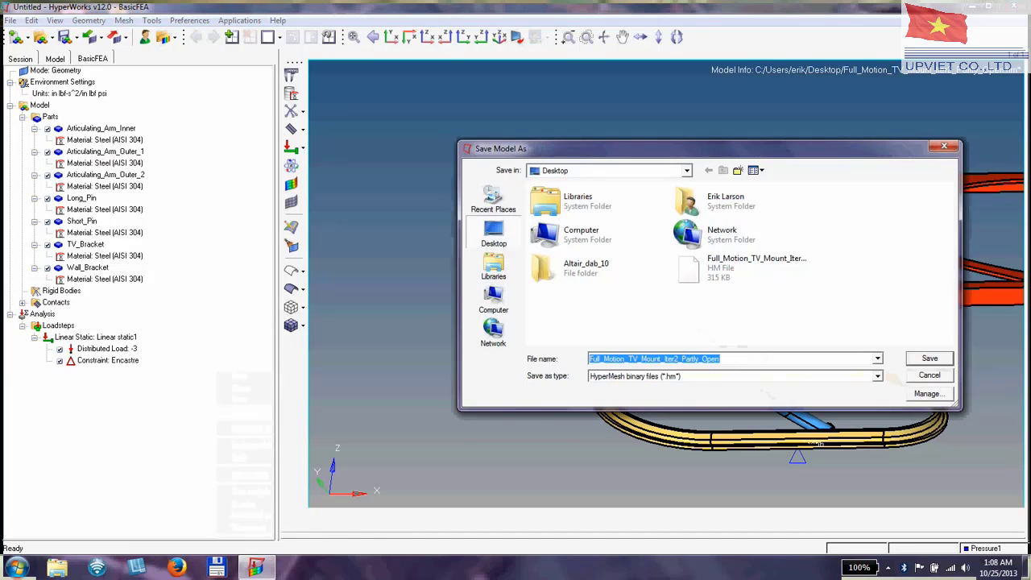
{"action": "left_click", "coordinate": [721, 359]}
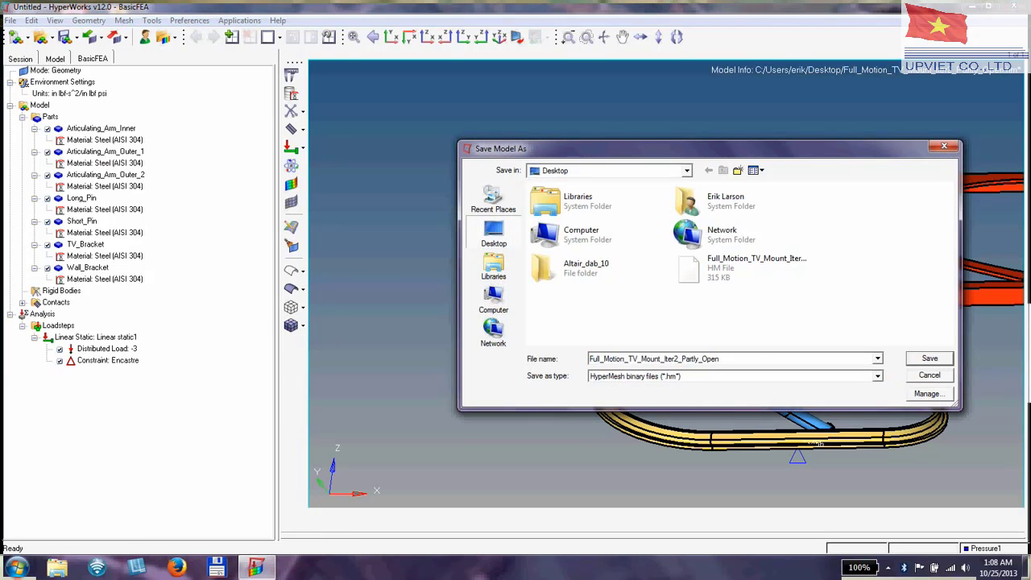
{"action": "type", "text": "SetUp"}
{"action": "key", "text": "Return"}
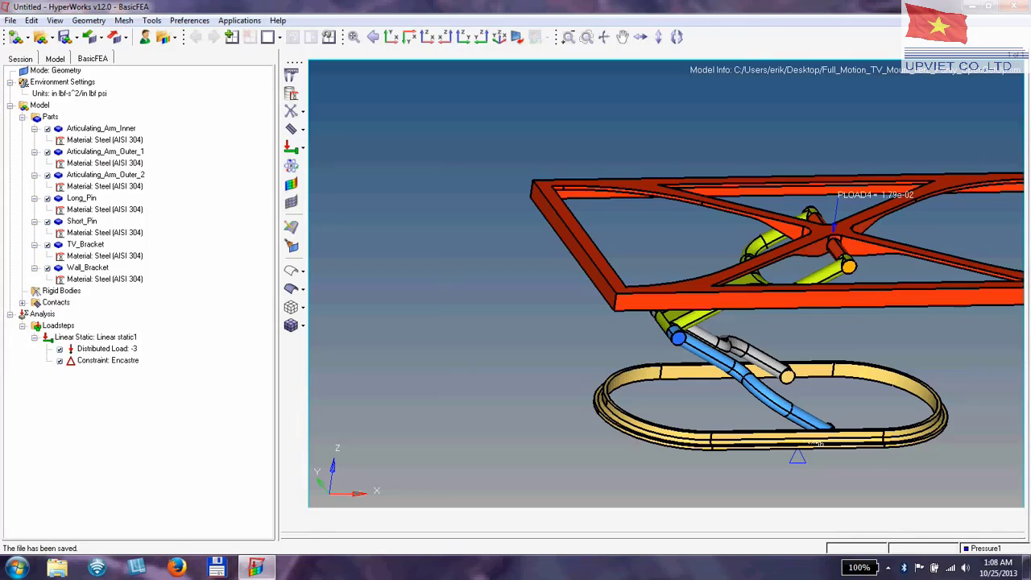
{"action": "right_click", "coordinate": [219, 353]}
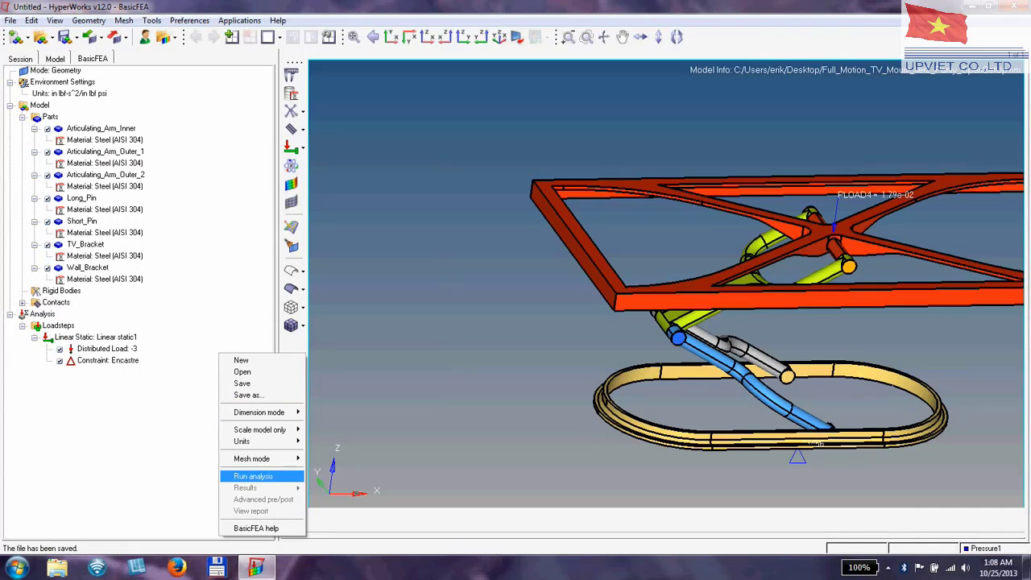
{"action": "left_click", "coordinate": [253, 476]}
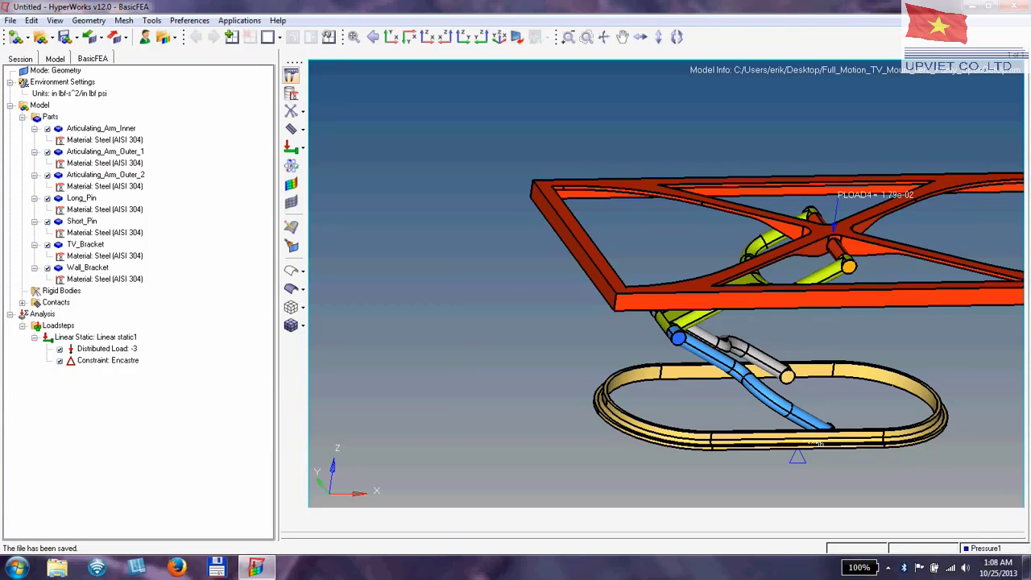
Step: Display the overall bounding dimensions of the TV mount assembly with the Dimensioning tool
{"action": "left_click", "coordinate": [291, 75]}
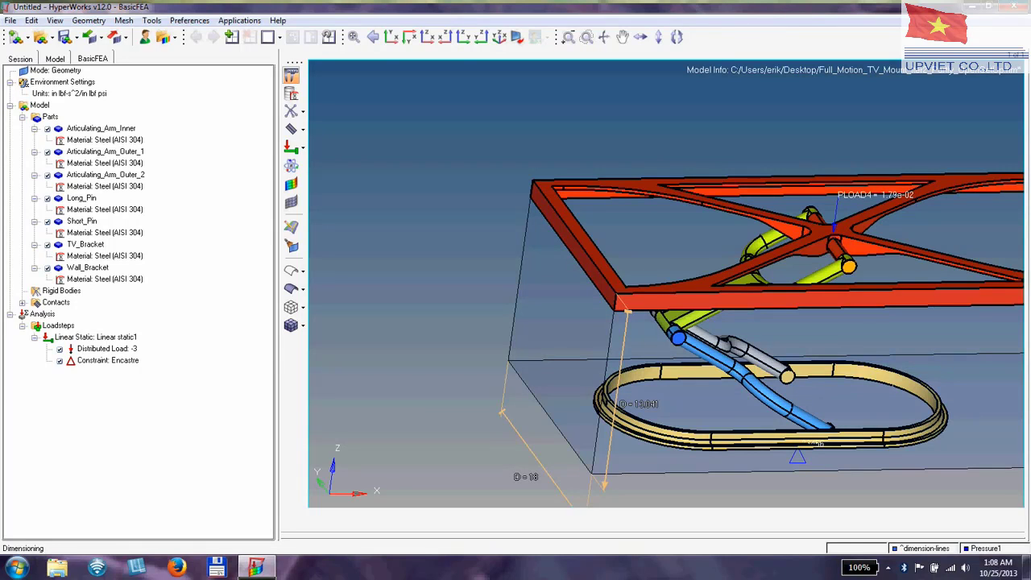
{"action": "right_click_drag", "start_coordinate": [666, 284], "coordinate": [599, 234], "text": "ctrl"}
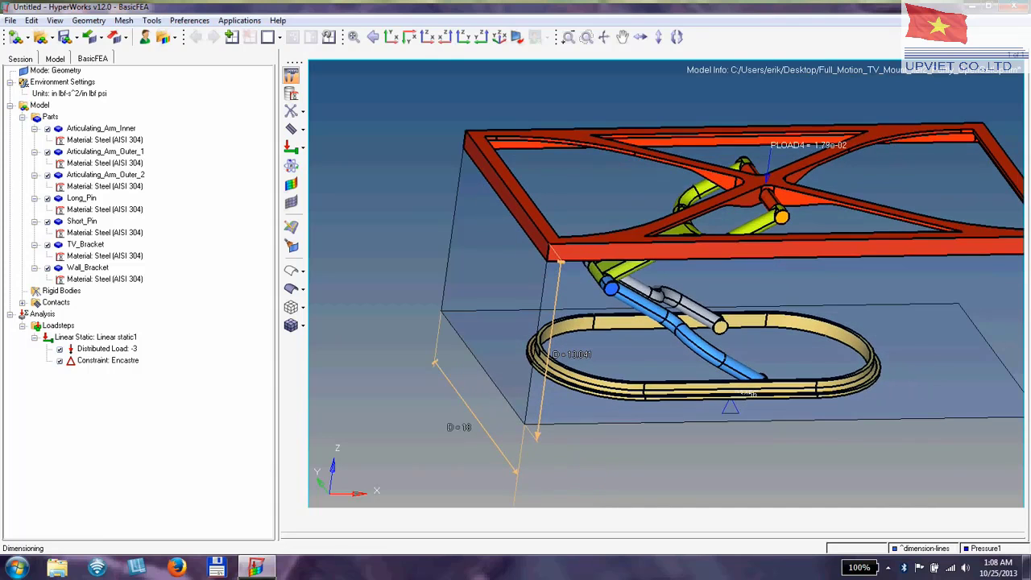
{"action": "scroll", "coordinate": [540, 389], "scroll_direction": "down", "scroll_amount": 2, "text": "ctrl"}
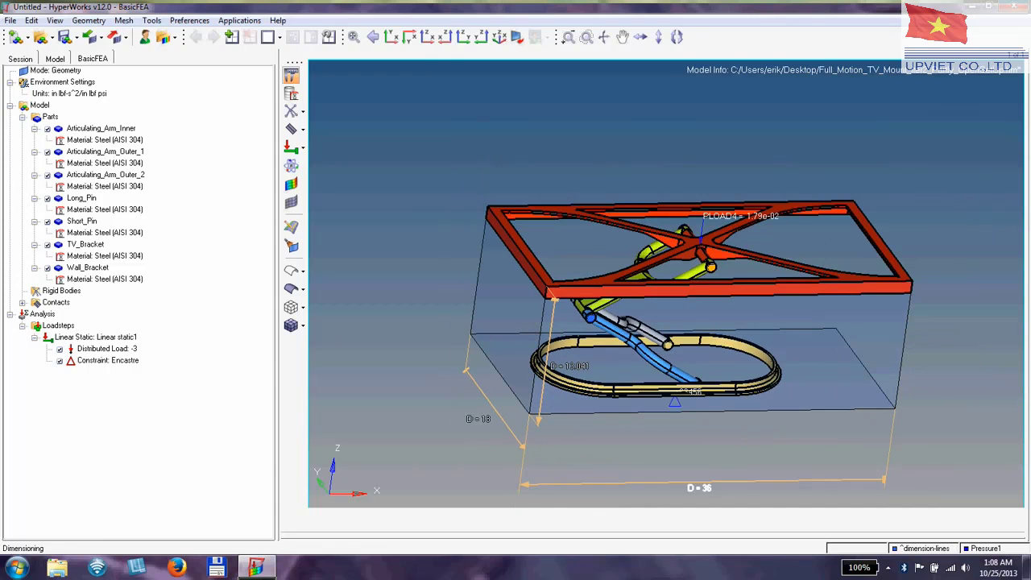